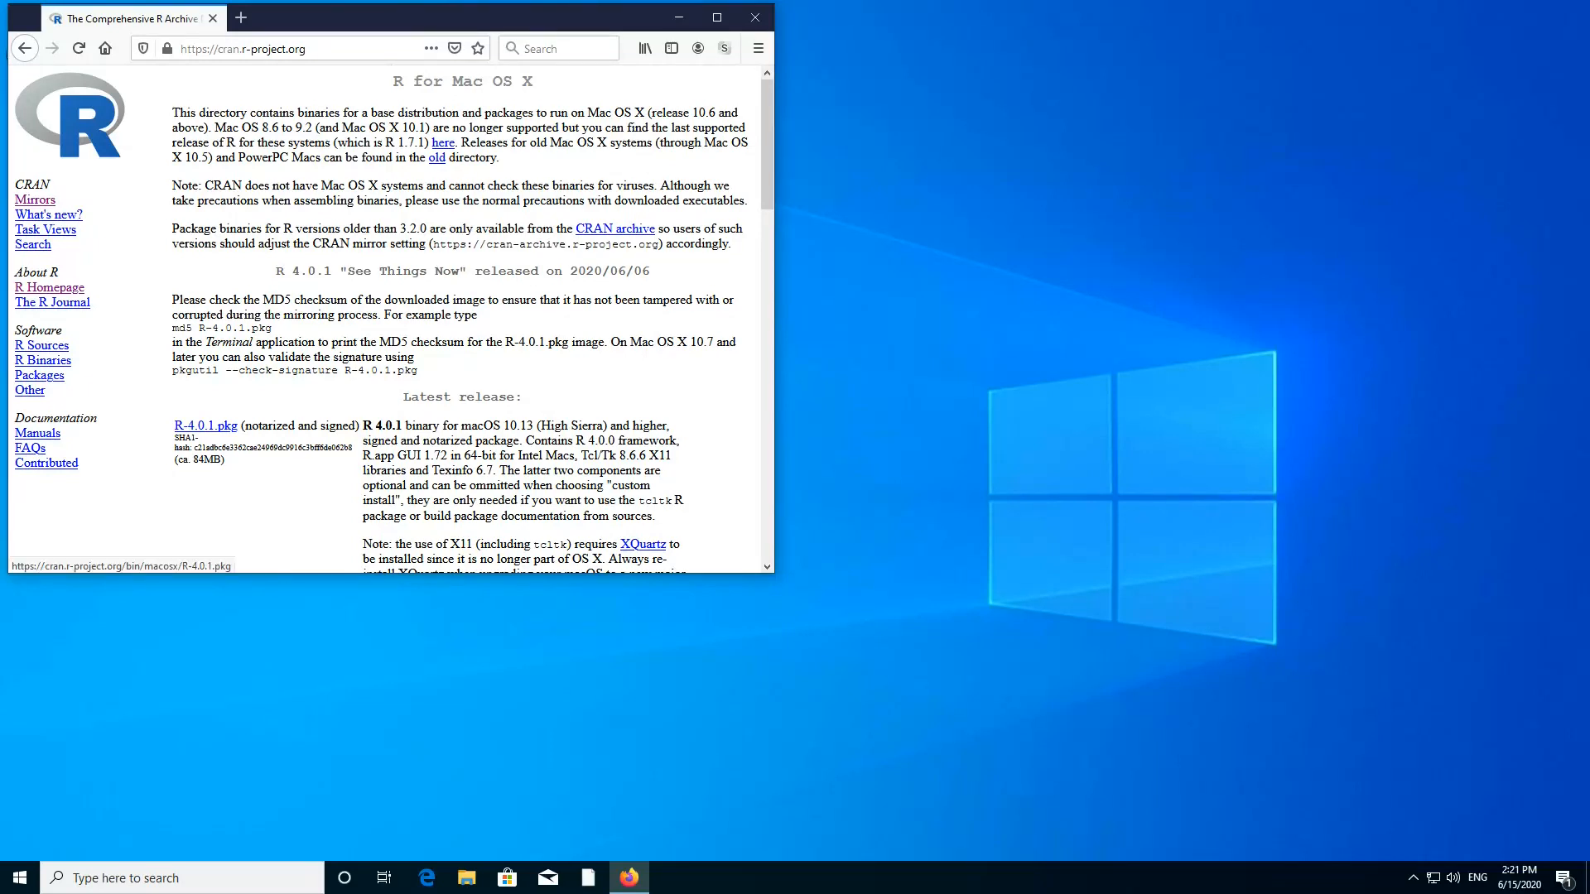
- Download the R 4.0.1 for Windows installer from CRAN's base distribution page and save the file
left_click(24, 48)
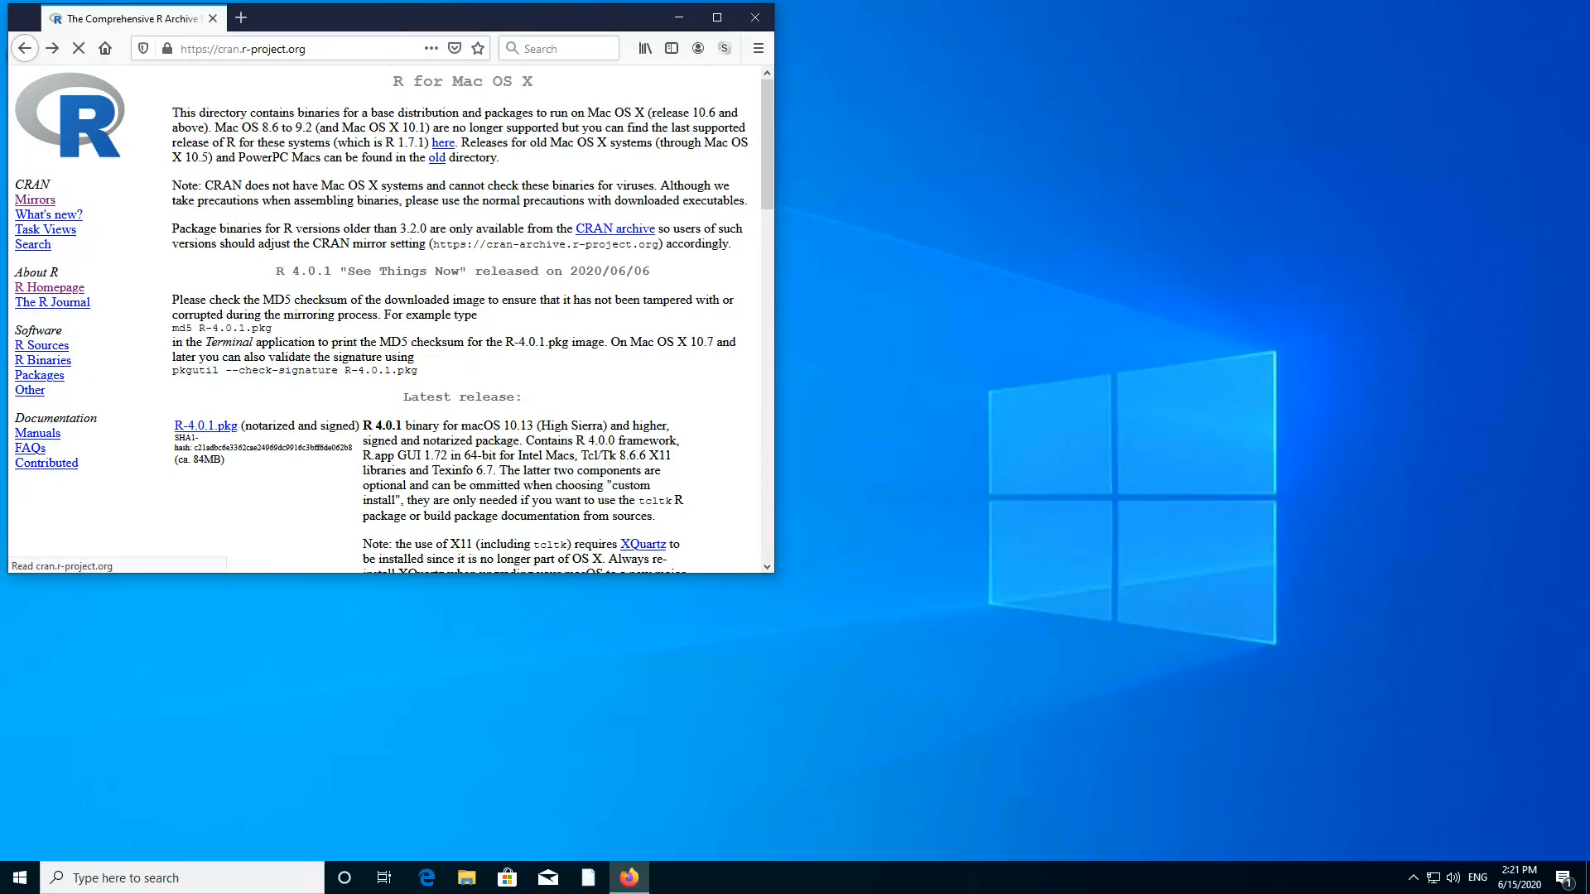
left_click(337, 215)
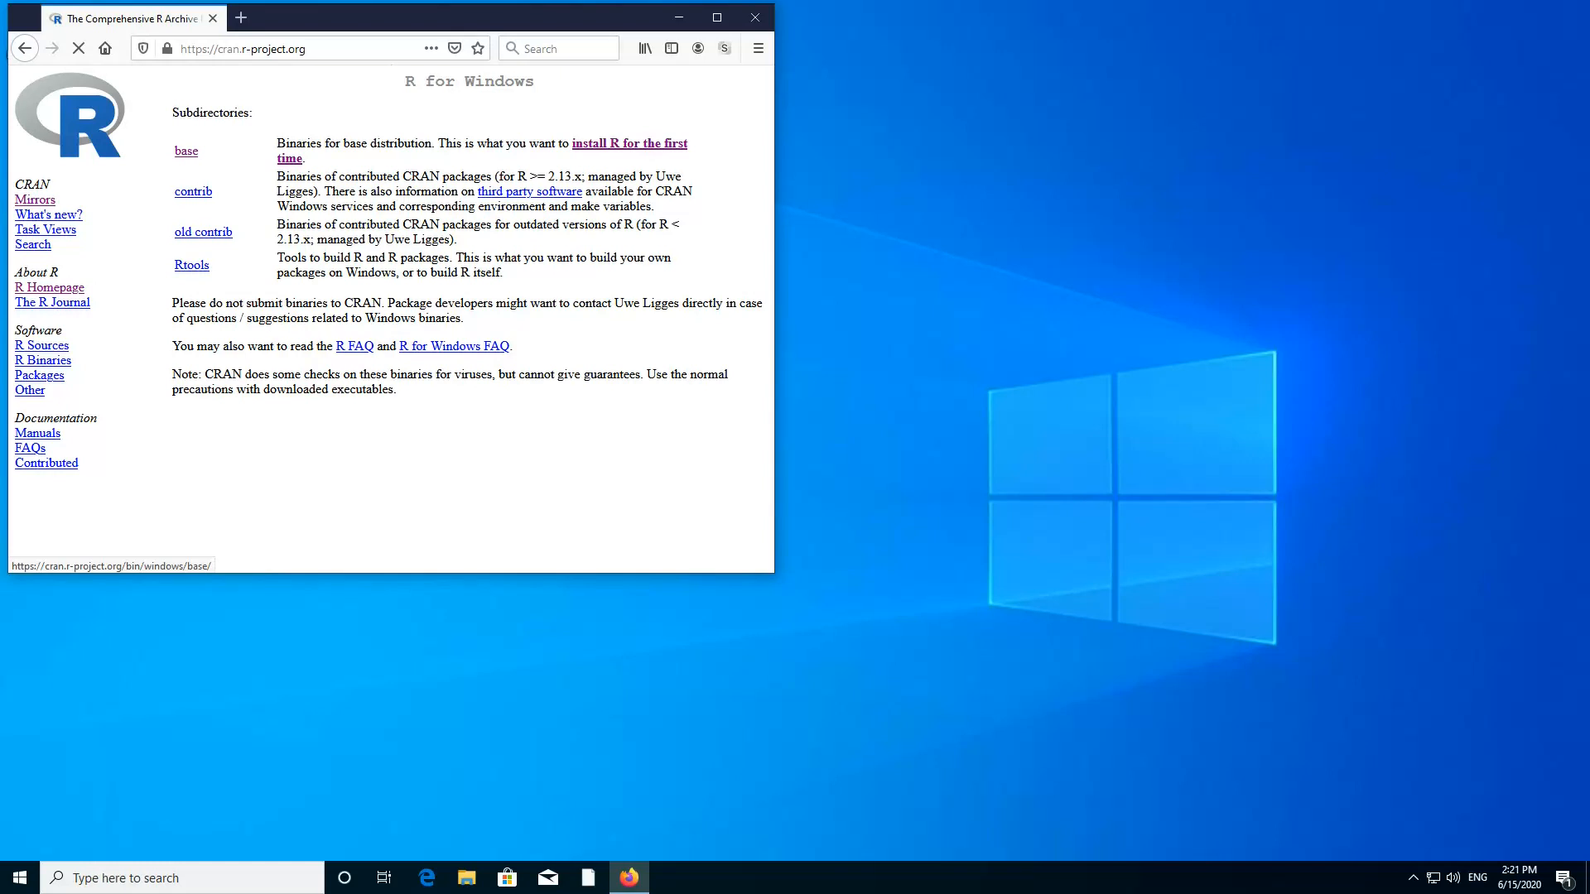
left_click(629, 144)
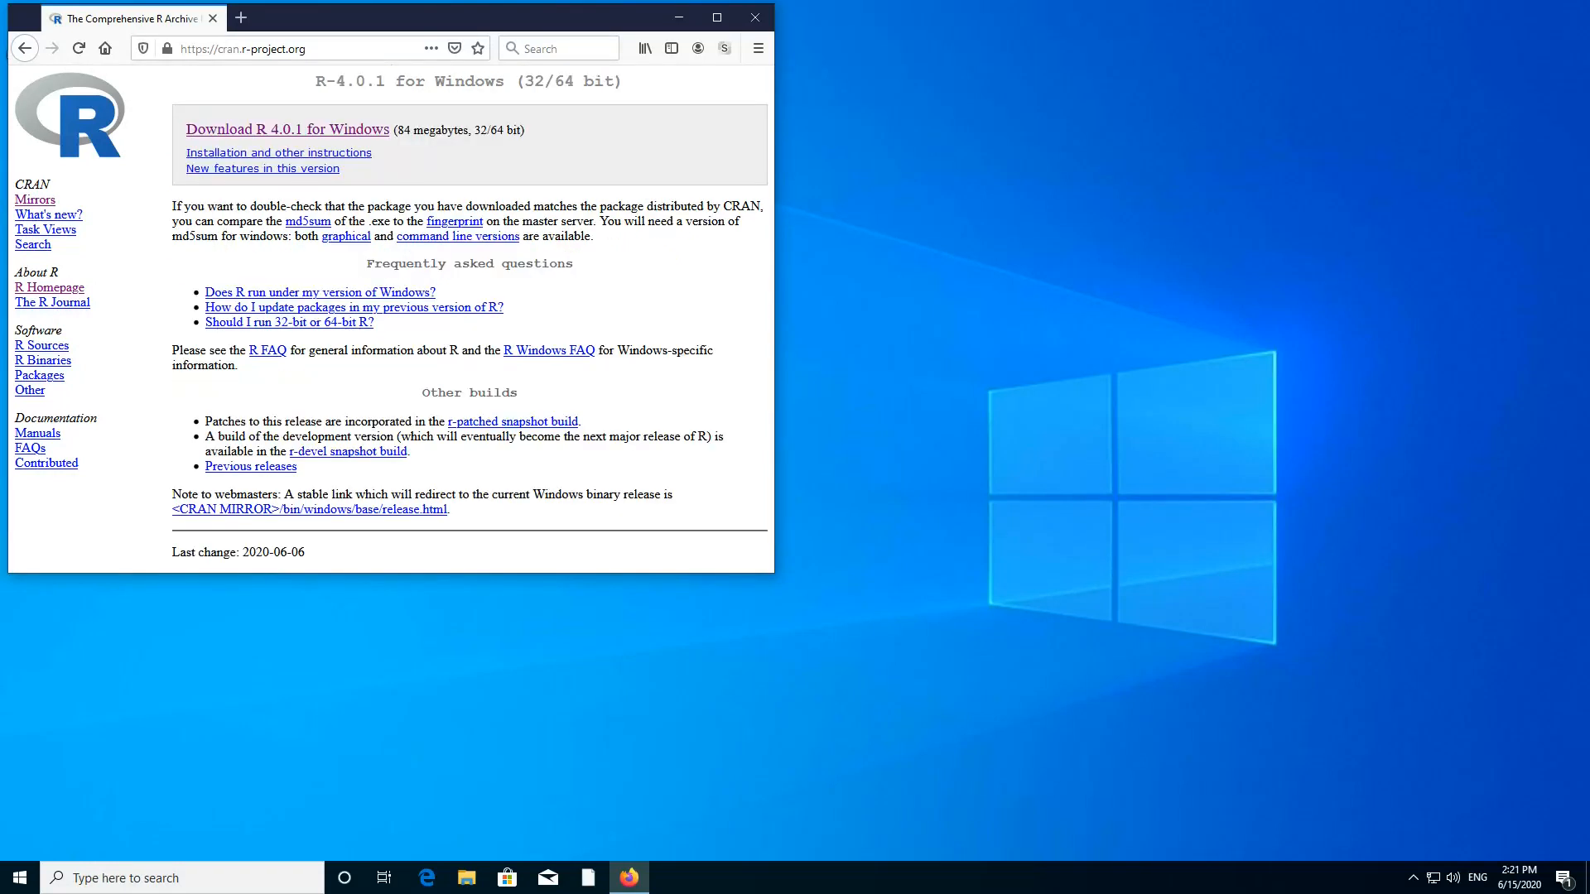
left_click(287, 129)
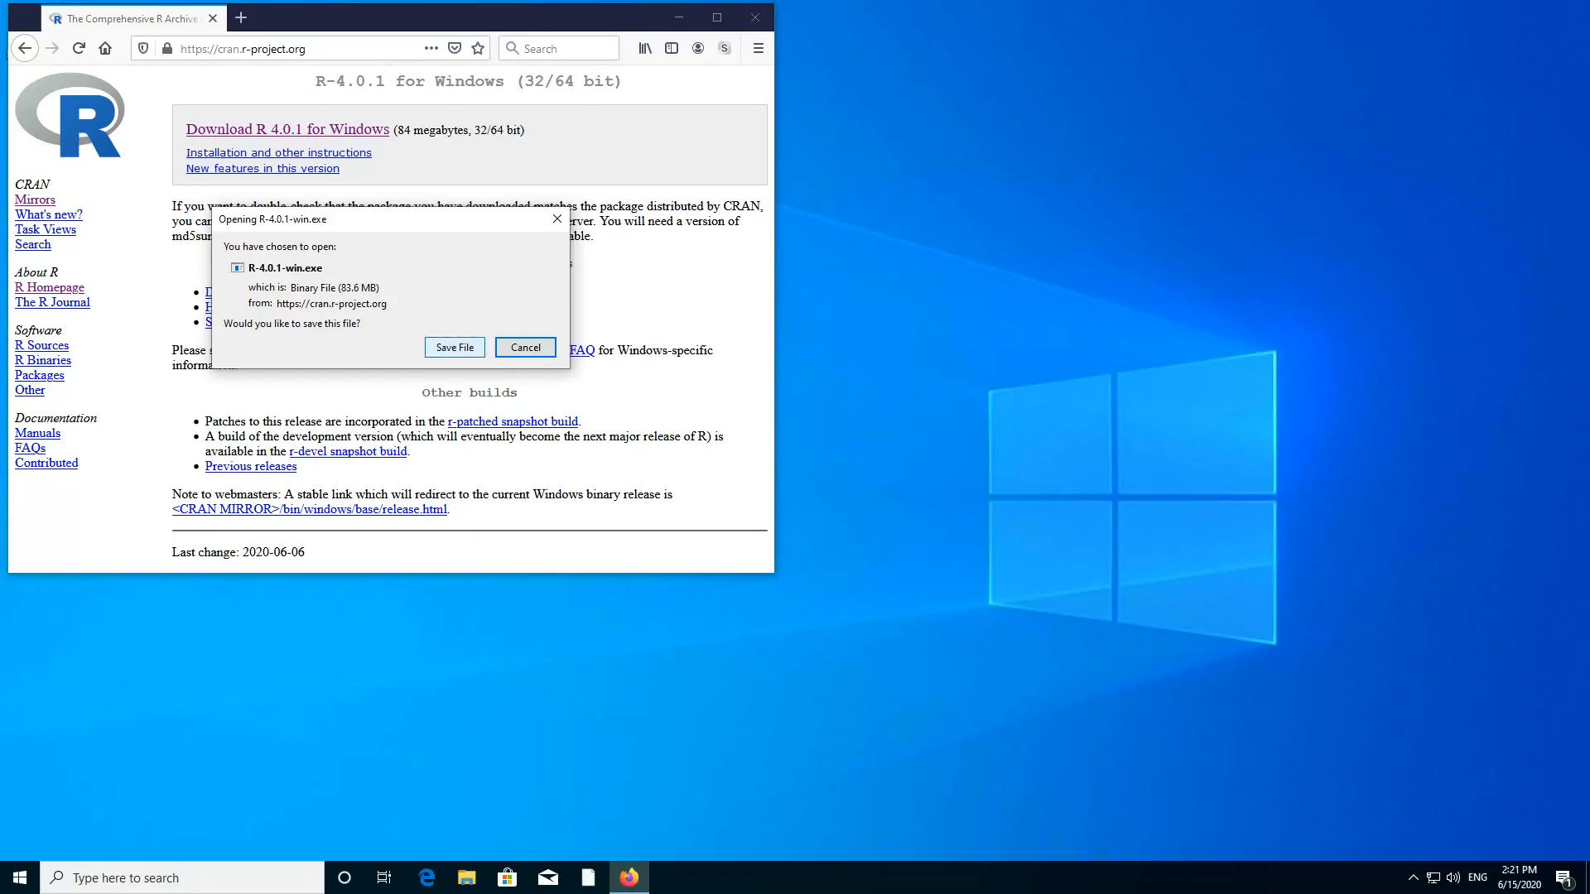
left_click(455, 347)
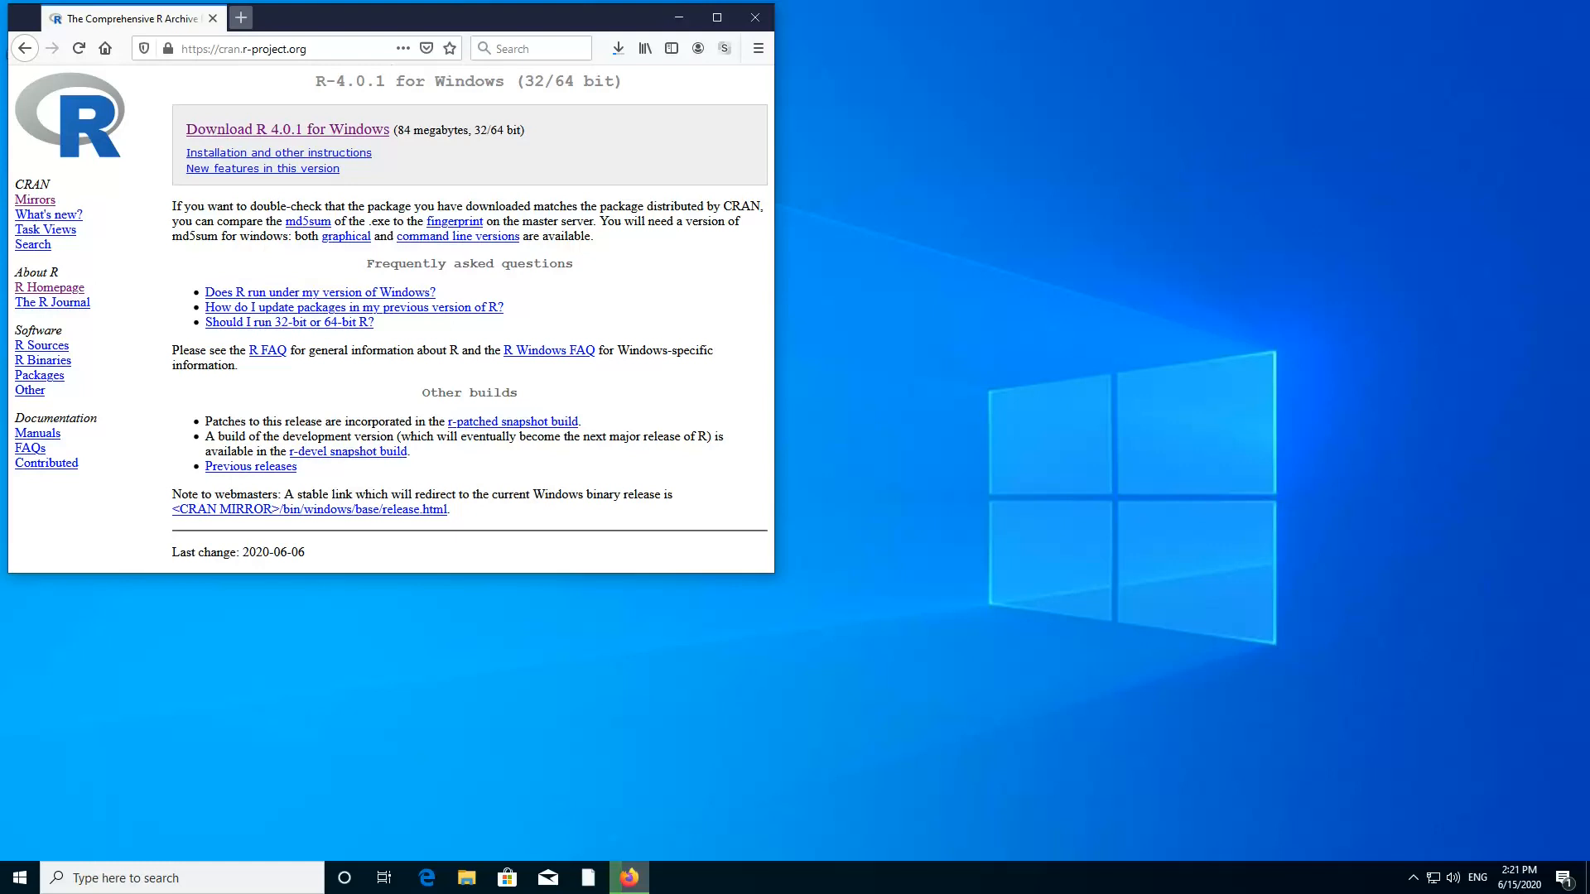
- Open rstudio.com in a new browser tab and save the free RStudio Desktop 1.3.959 installer for Windows
left_click(241, 17)
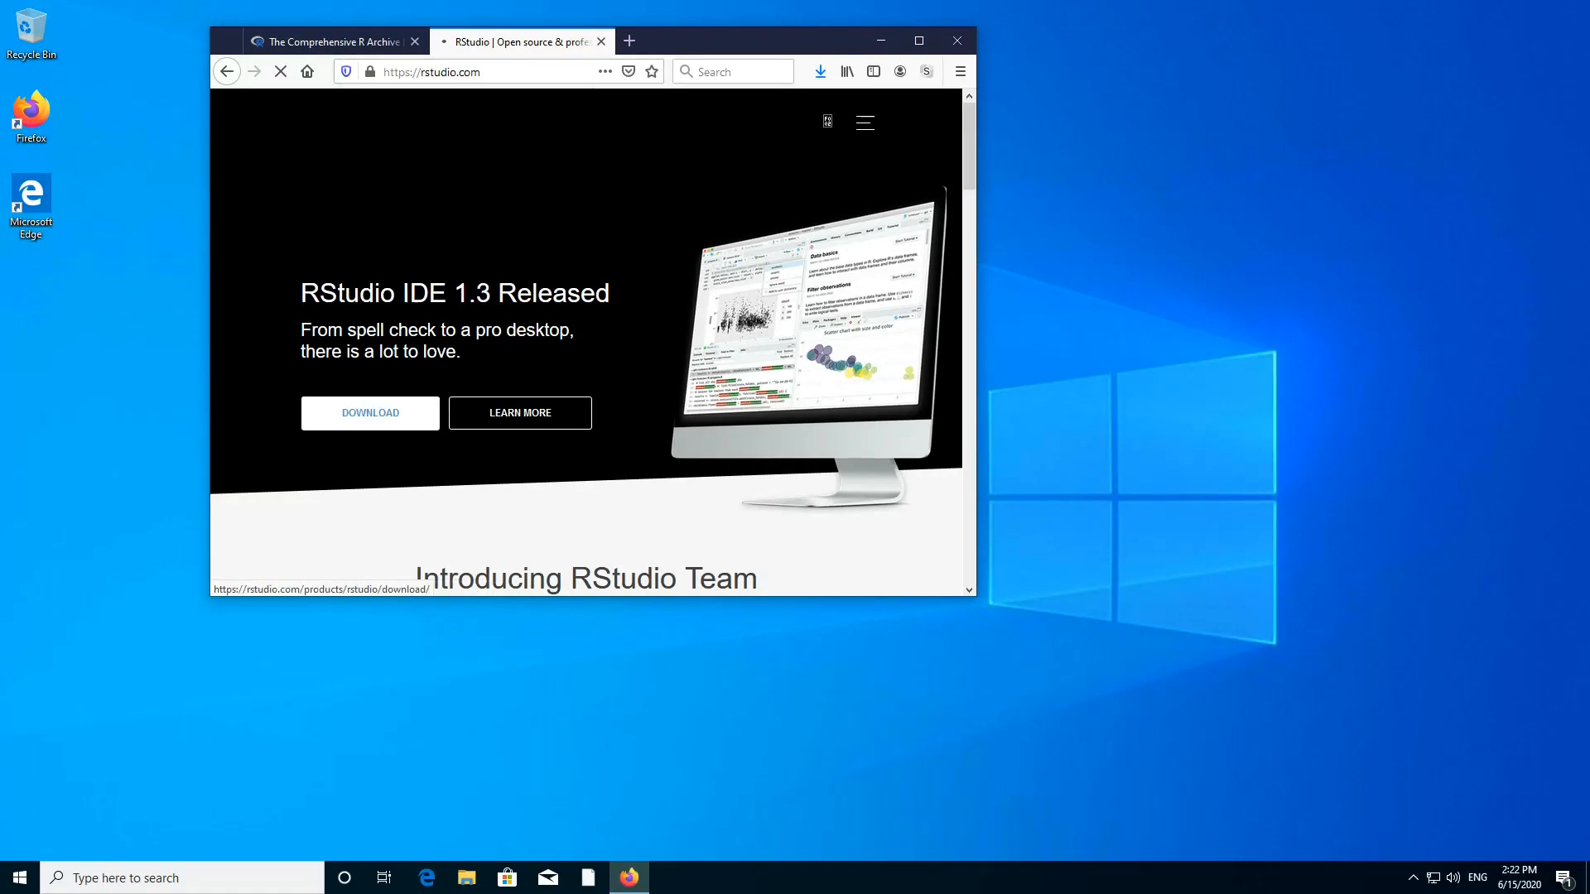
left_click(370, 412)
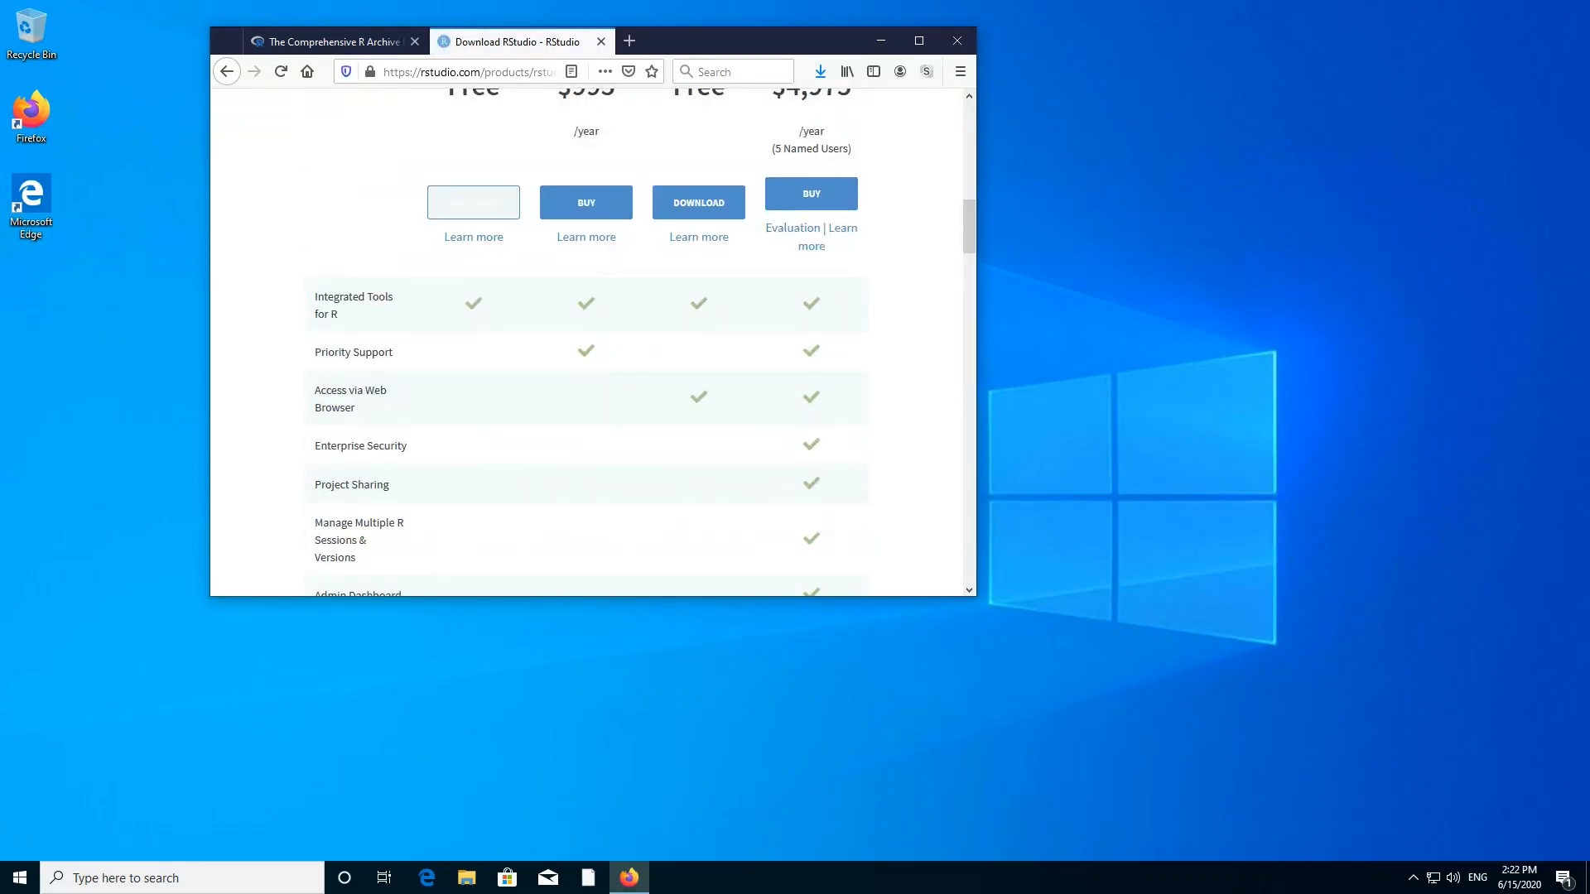
left_click(474, 202)
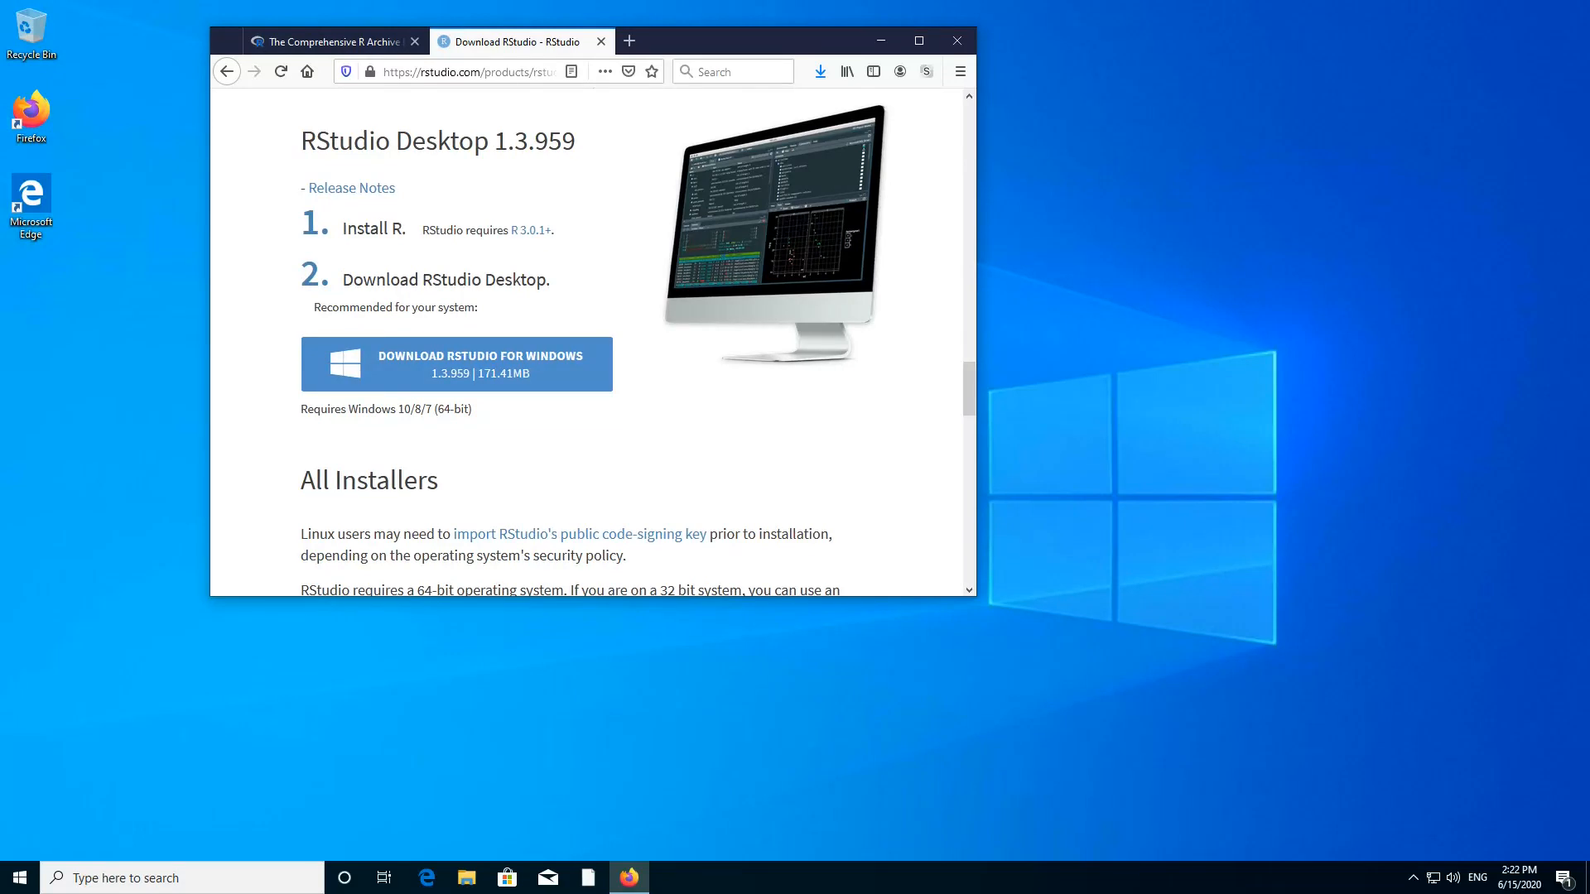
left_click(456, 364)
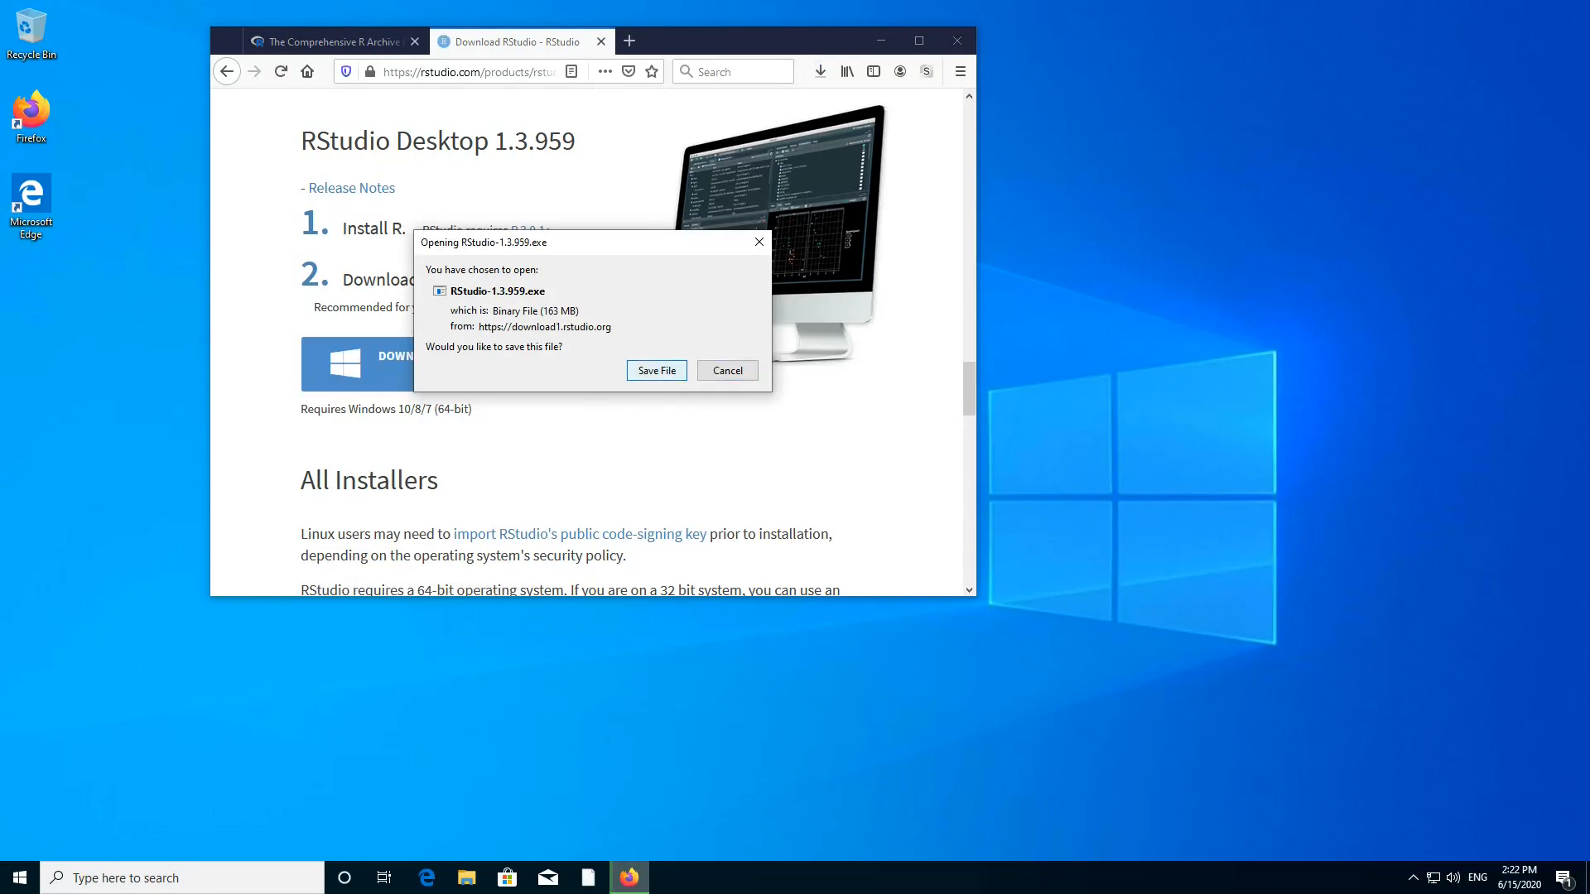
left_click(656, 371)
- Show the downloaded files in their folder and launch the R-4.0.1-win installer, allowing it to make changes to the device
left_click(821, 72)
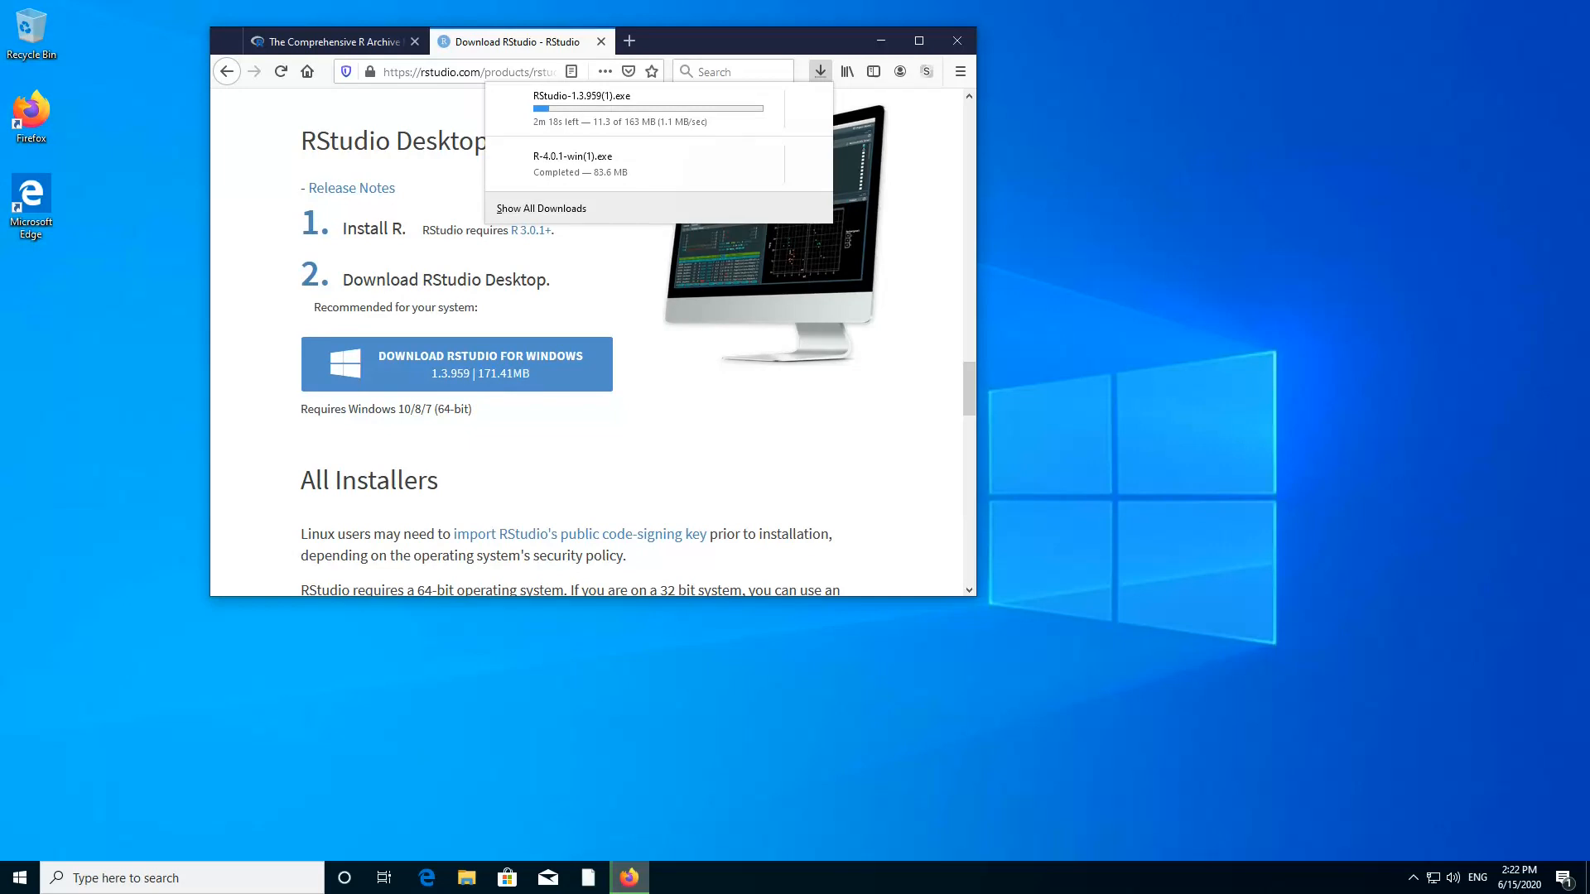
left_click(814, 167)
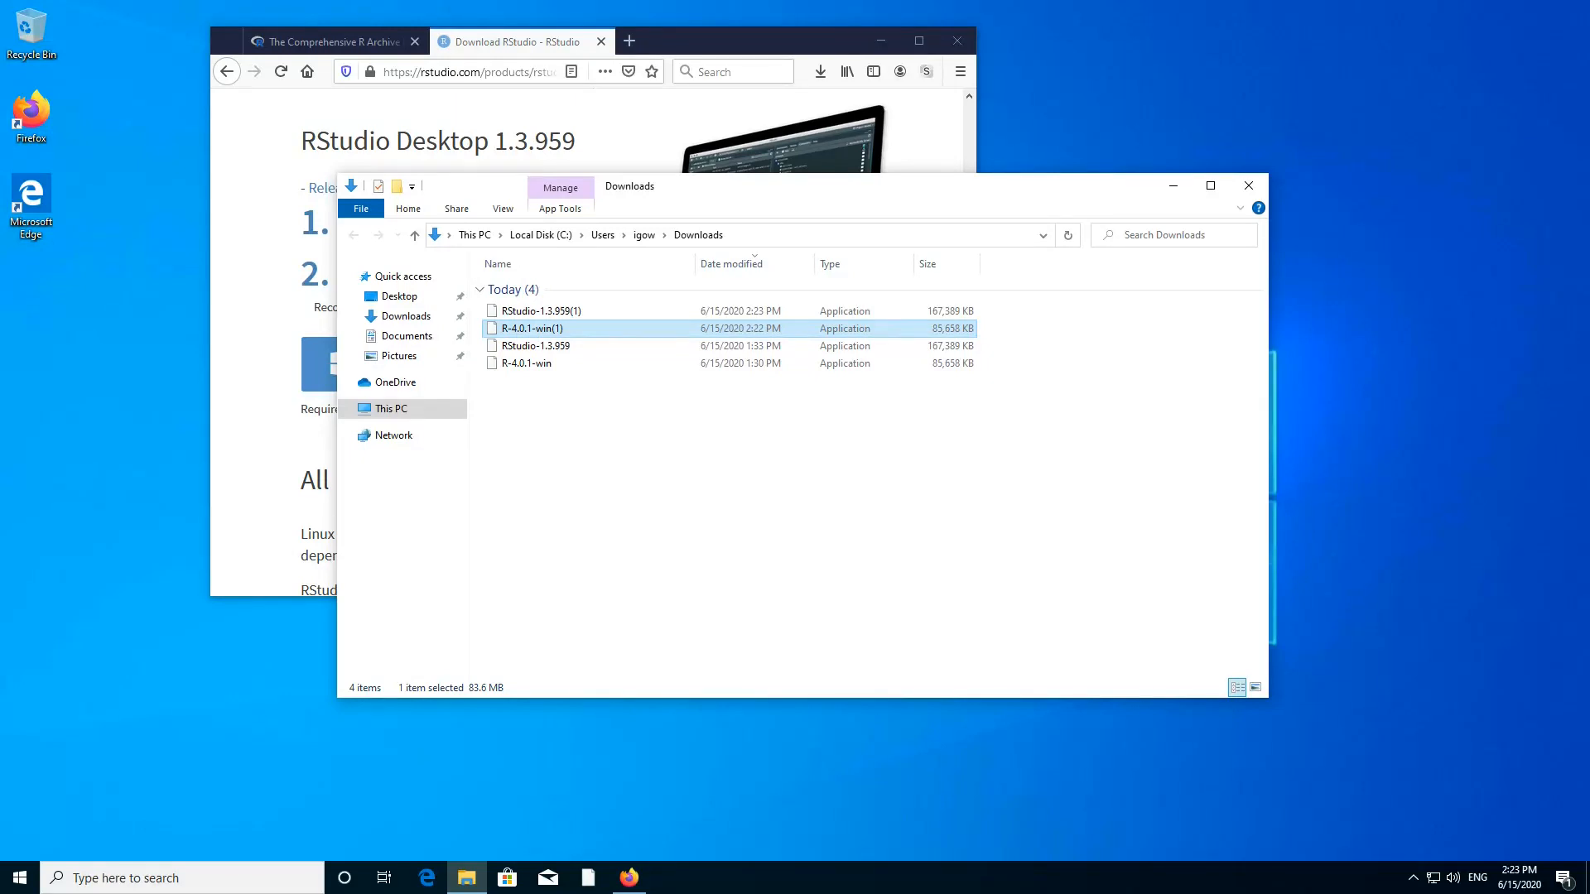
double_click(527, 363)
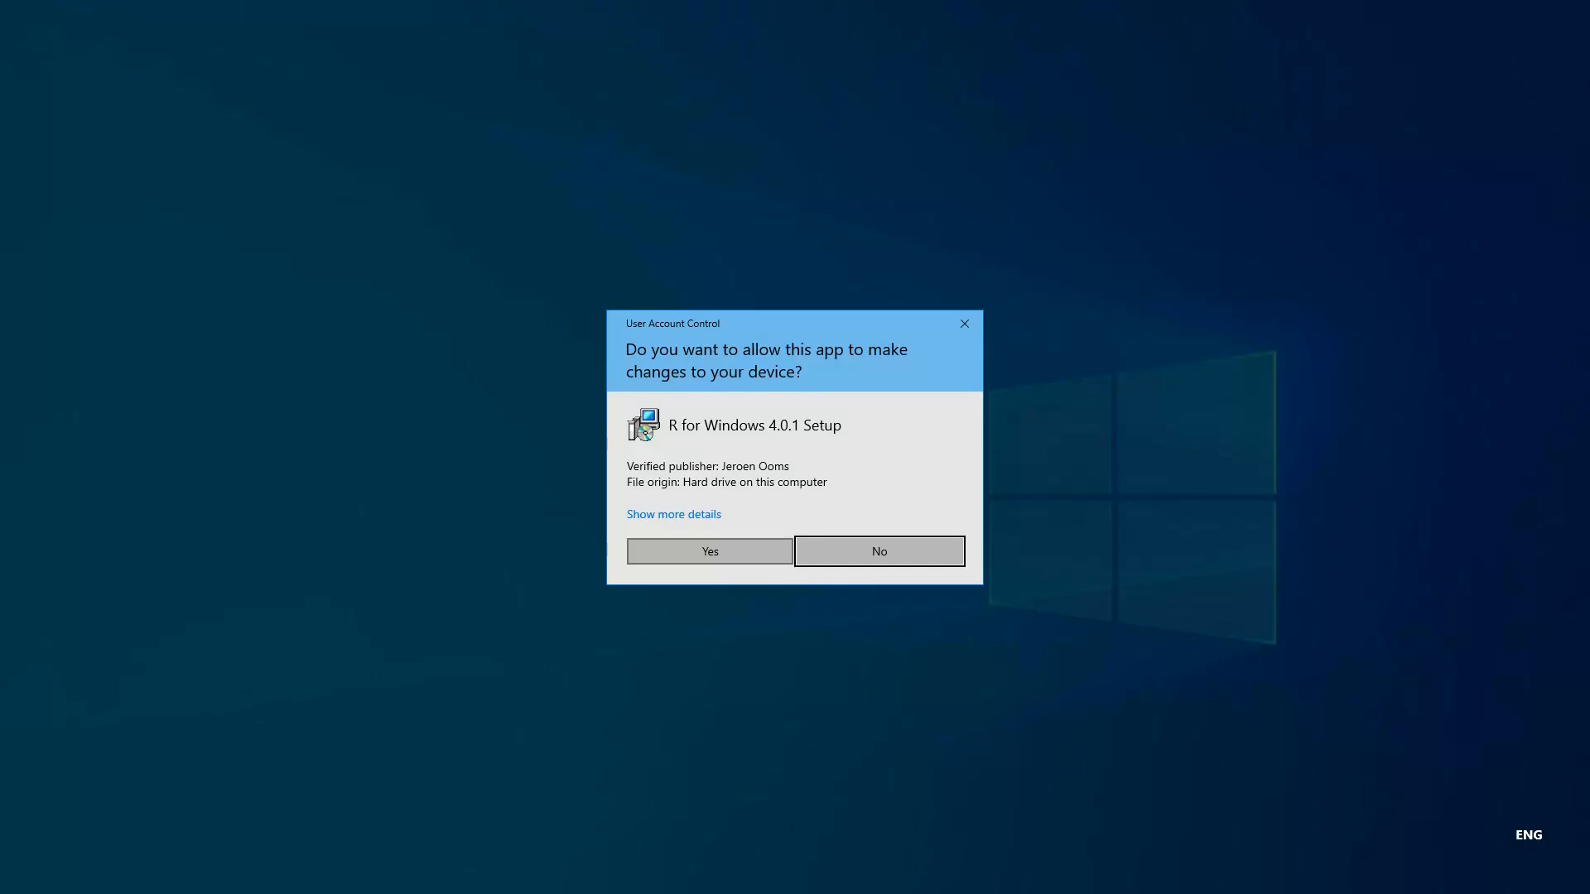
left_click(709, 550)
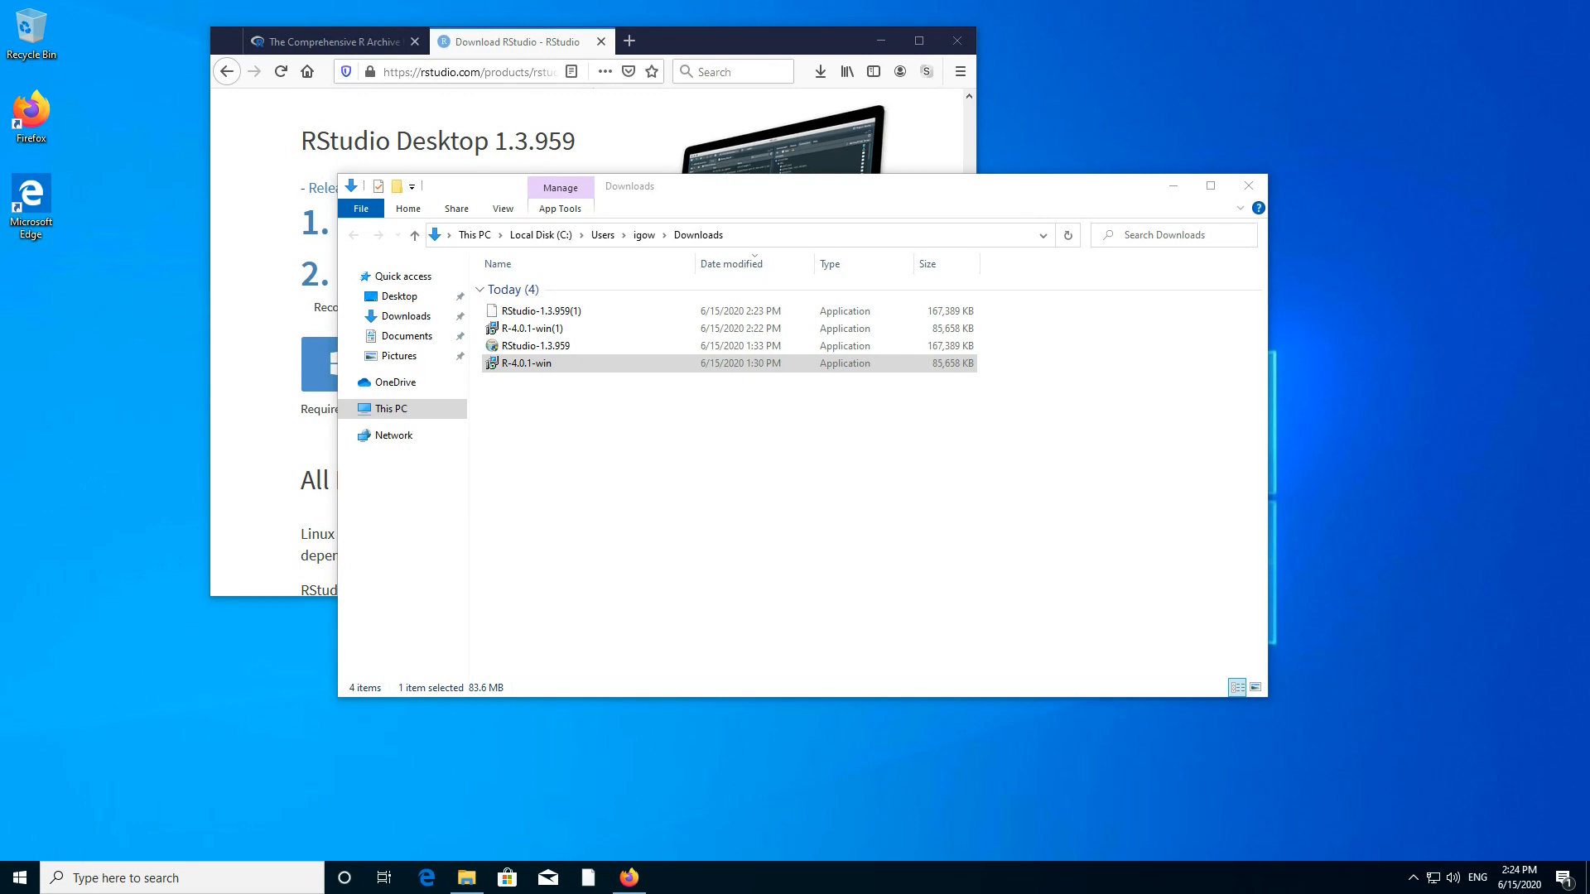
left_click(812, 481)
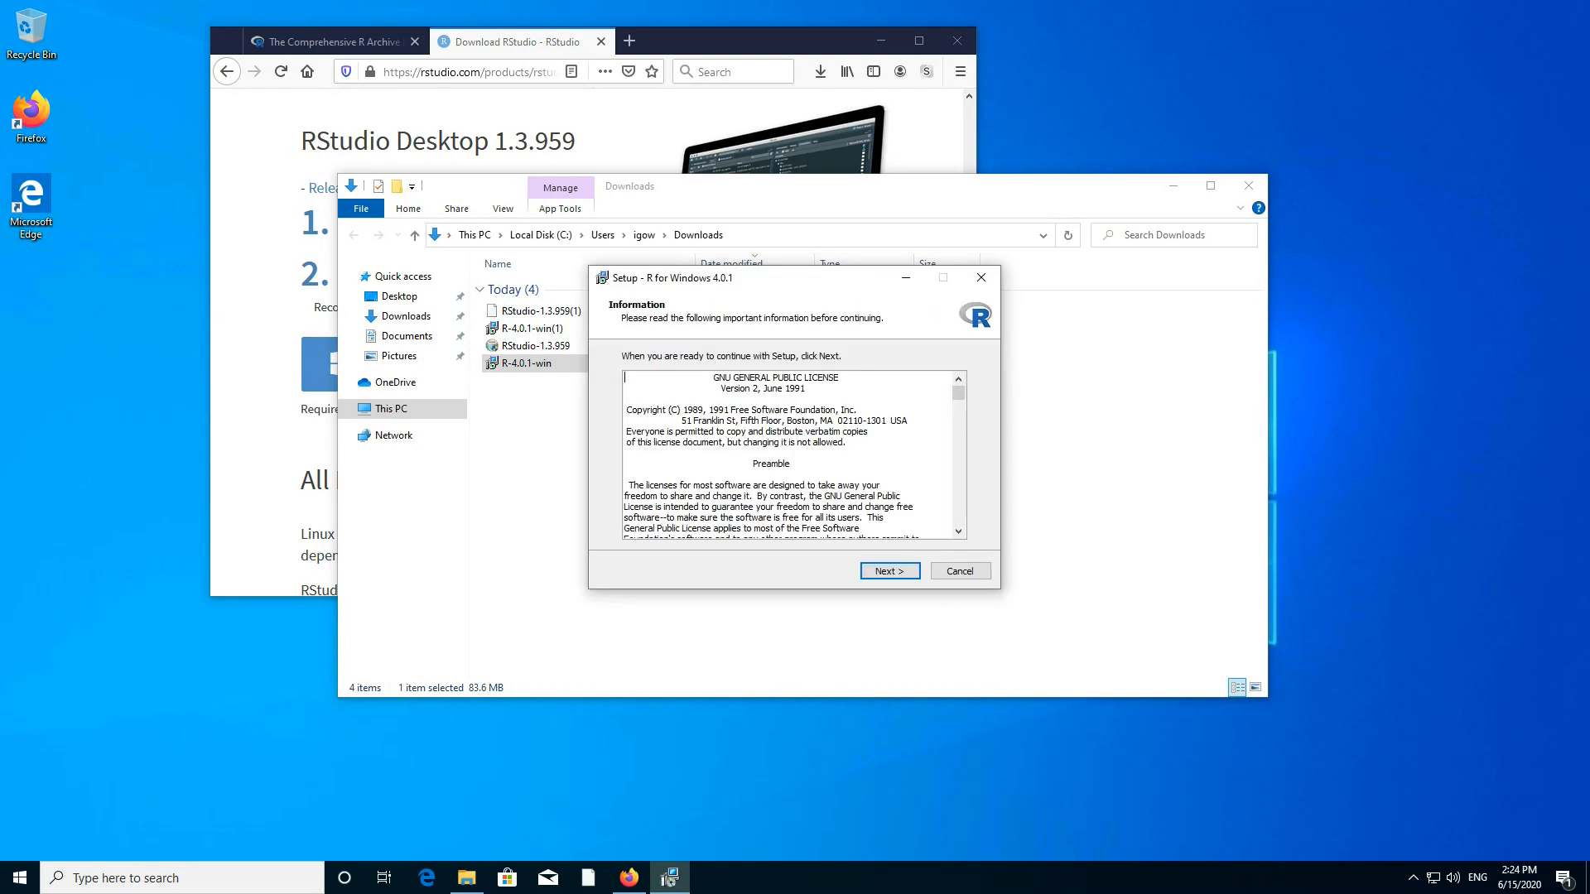
- Accept the R licence information and default destination folder, and exclude the 32-bit files from the installed components
left_click(890, 571)
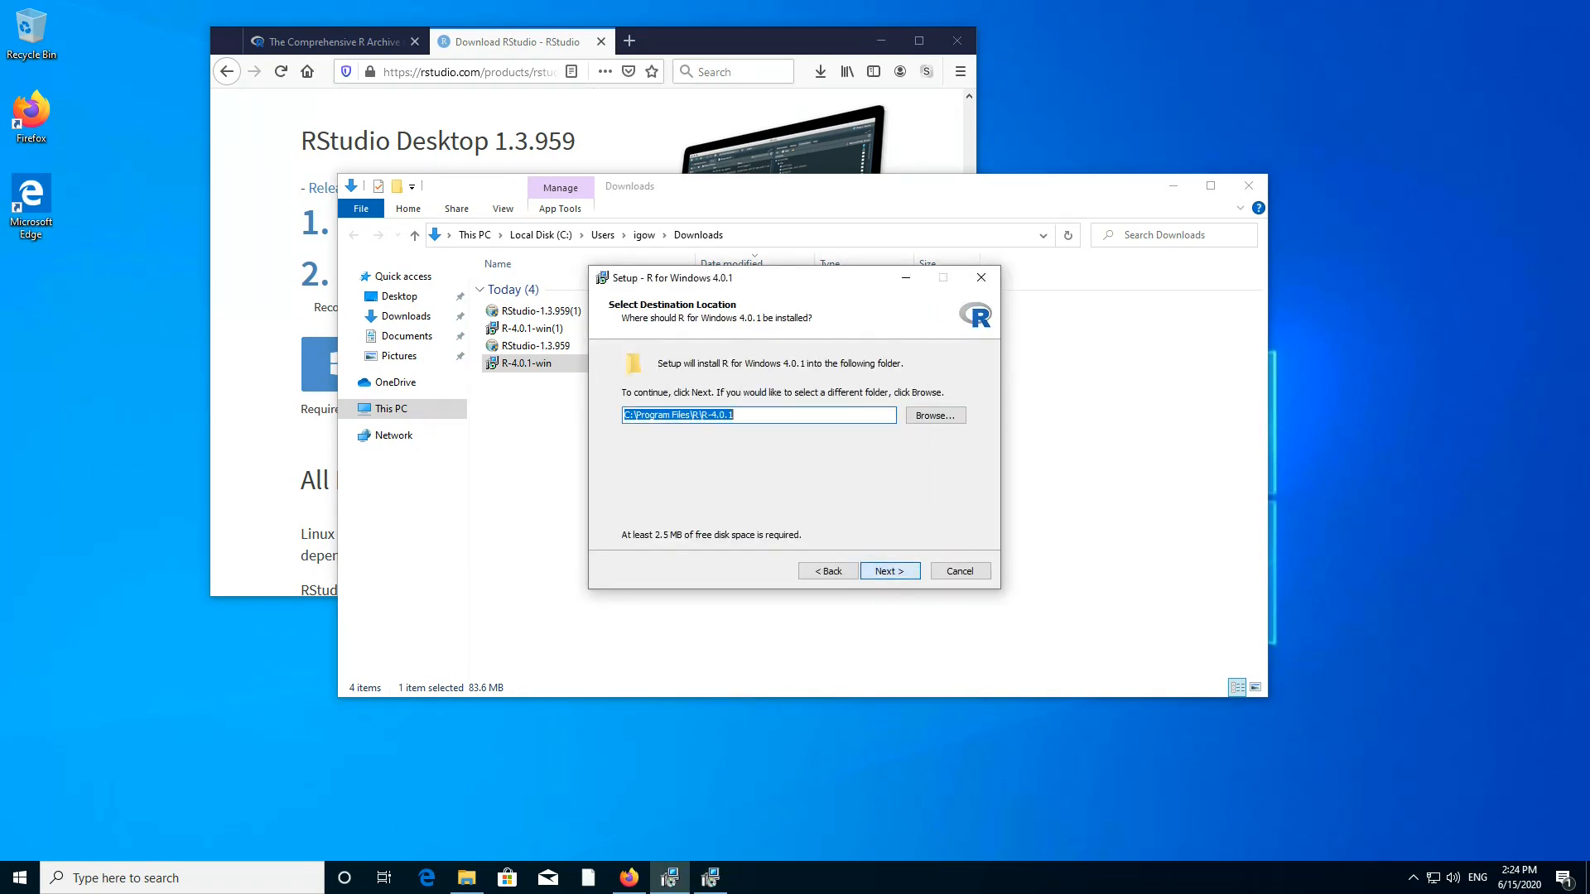
key("Return")
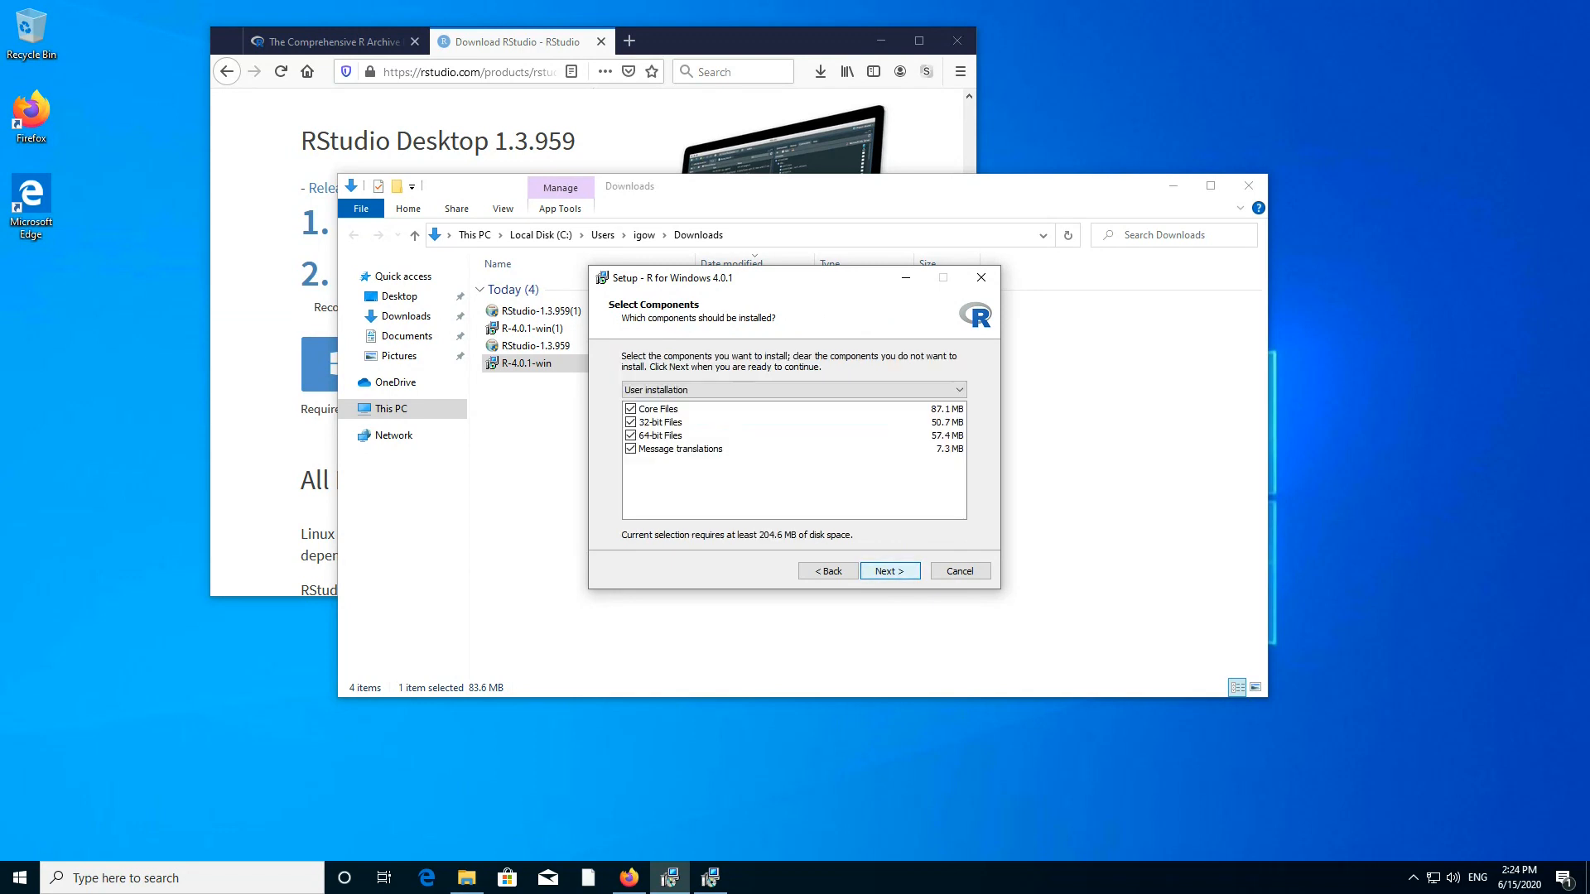
left_click(631, 422)
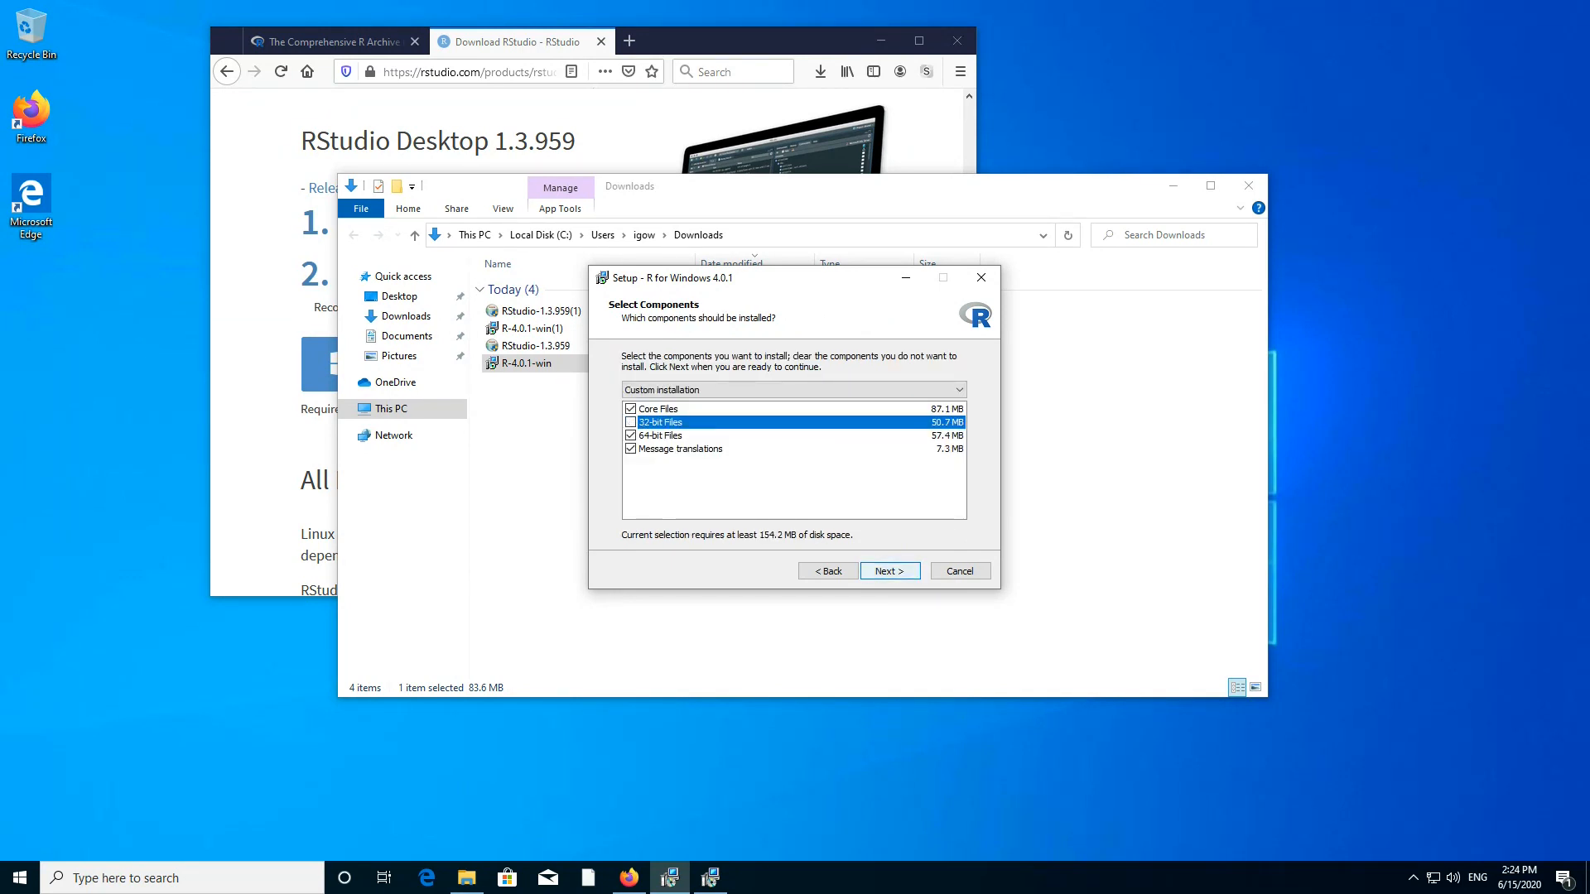
left_click(889, 571)
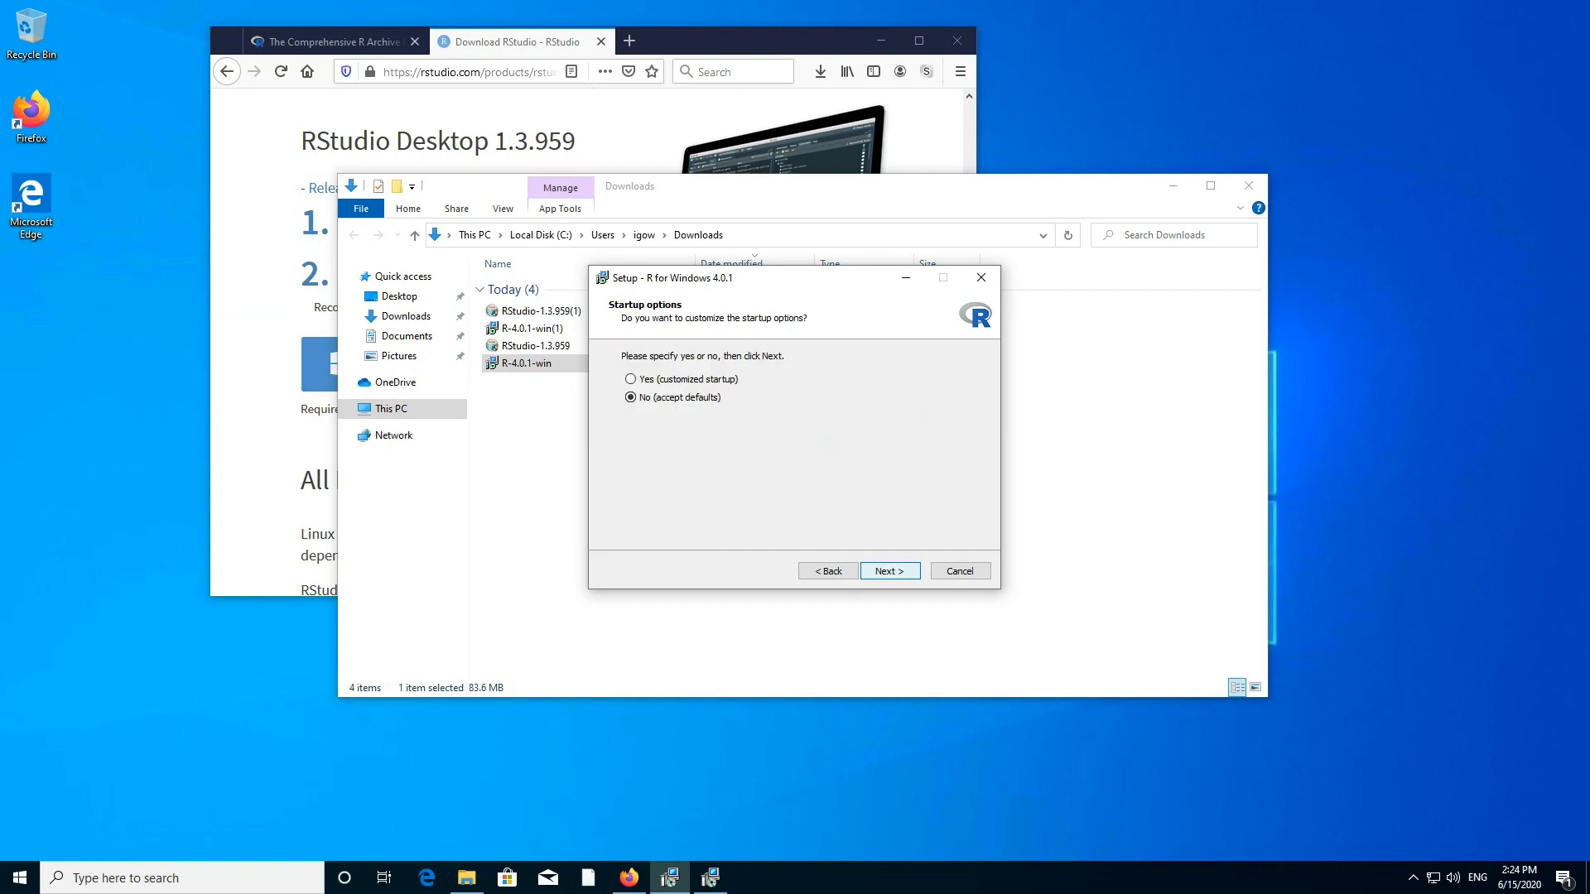
- Keep the default startup options and remaining setup defaults, install R 4.0.1 and finish the wizard
left_click(890, 572)
left_click(889, 571)
left_click(889, 571)
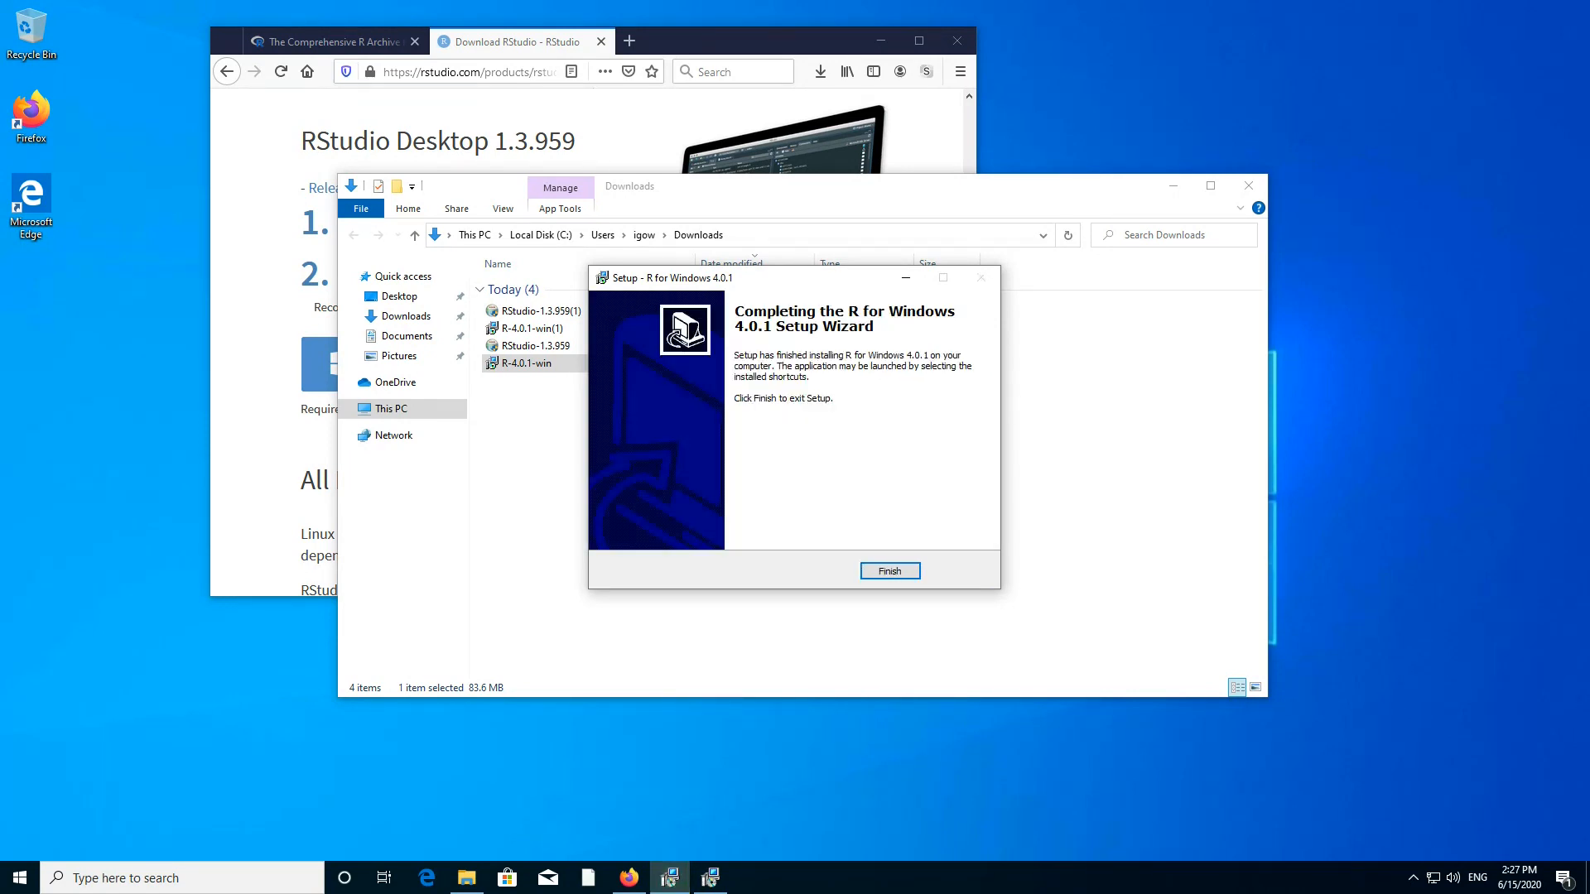
key("Return")
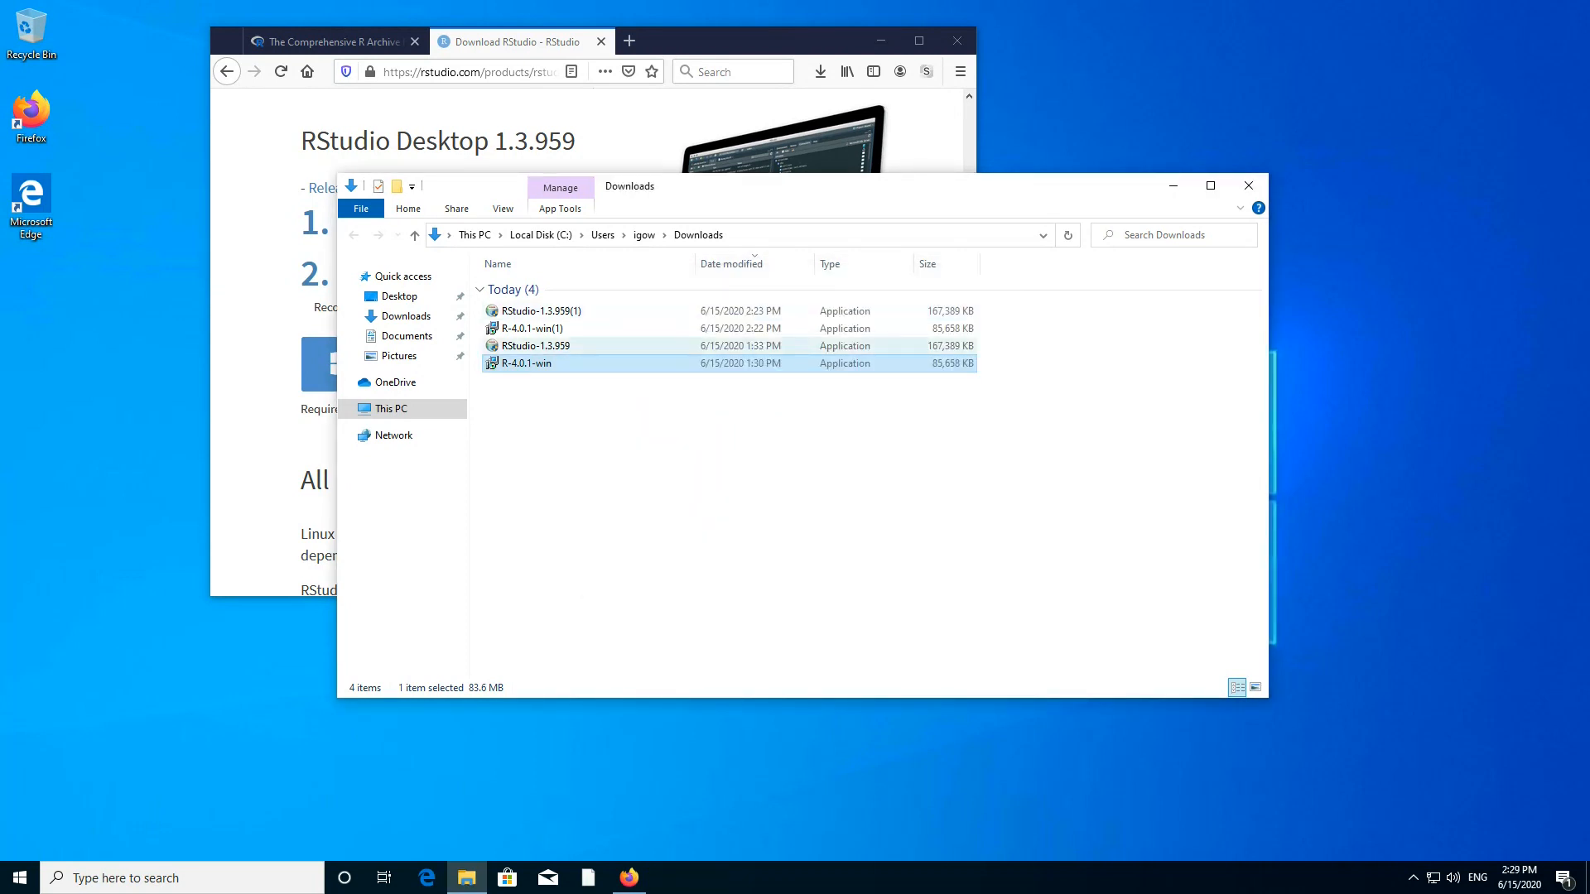
- Run the RStudio-1.3.959 installer with permission to make changes, keep all defaults including the RStudio Start Menu folder, and finish setup
left_click(536, 346)
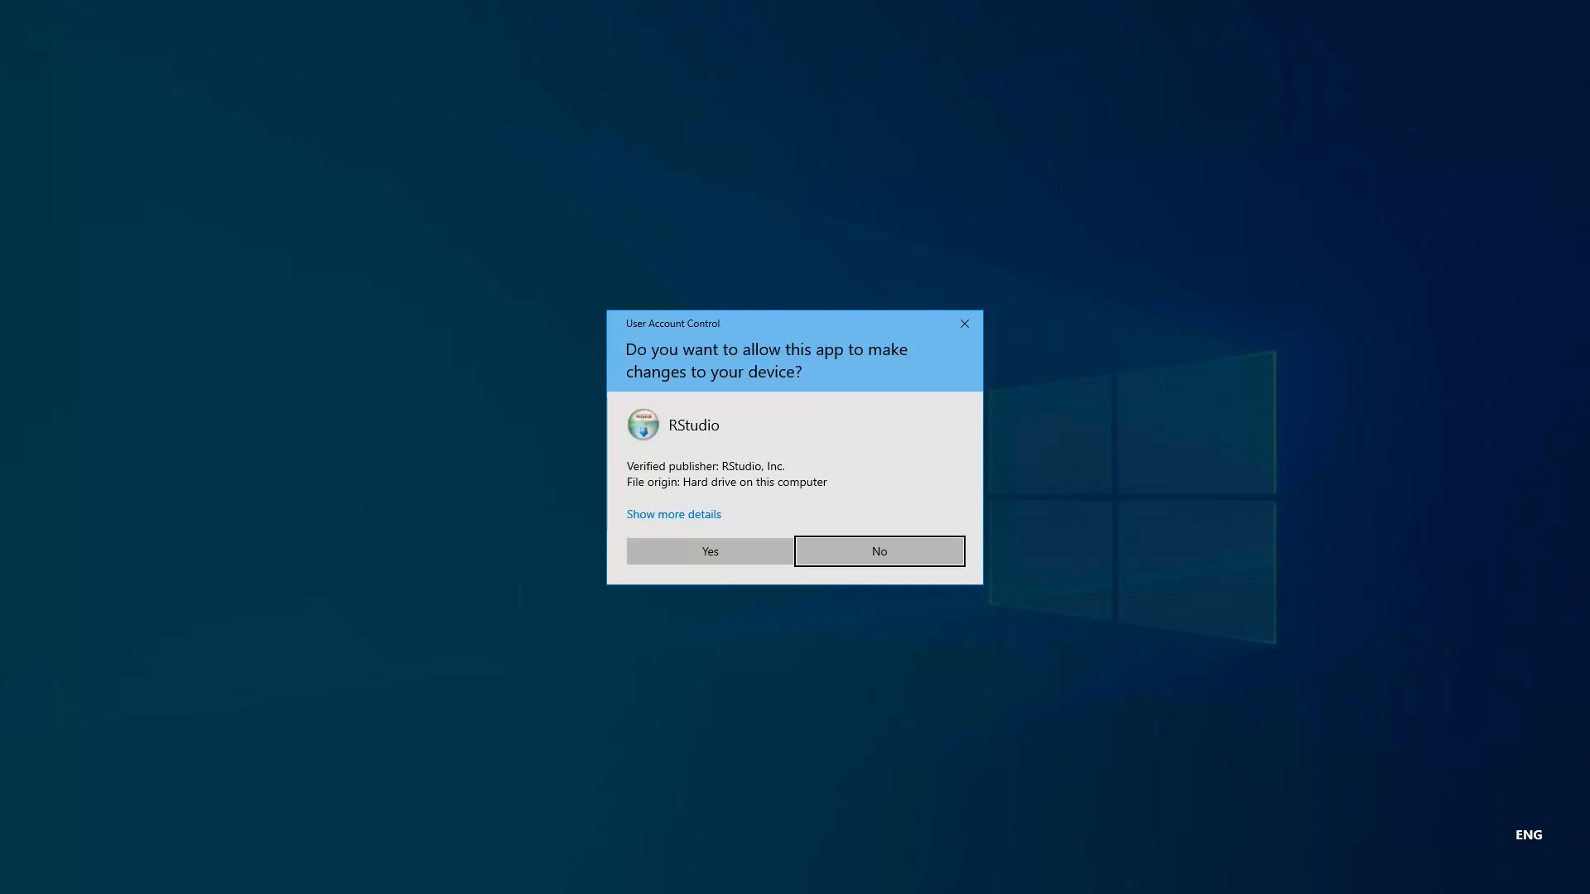
left_click(710, 551)
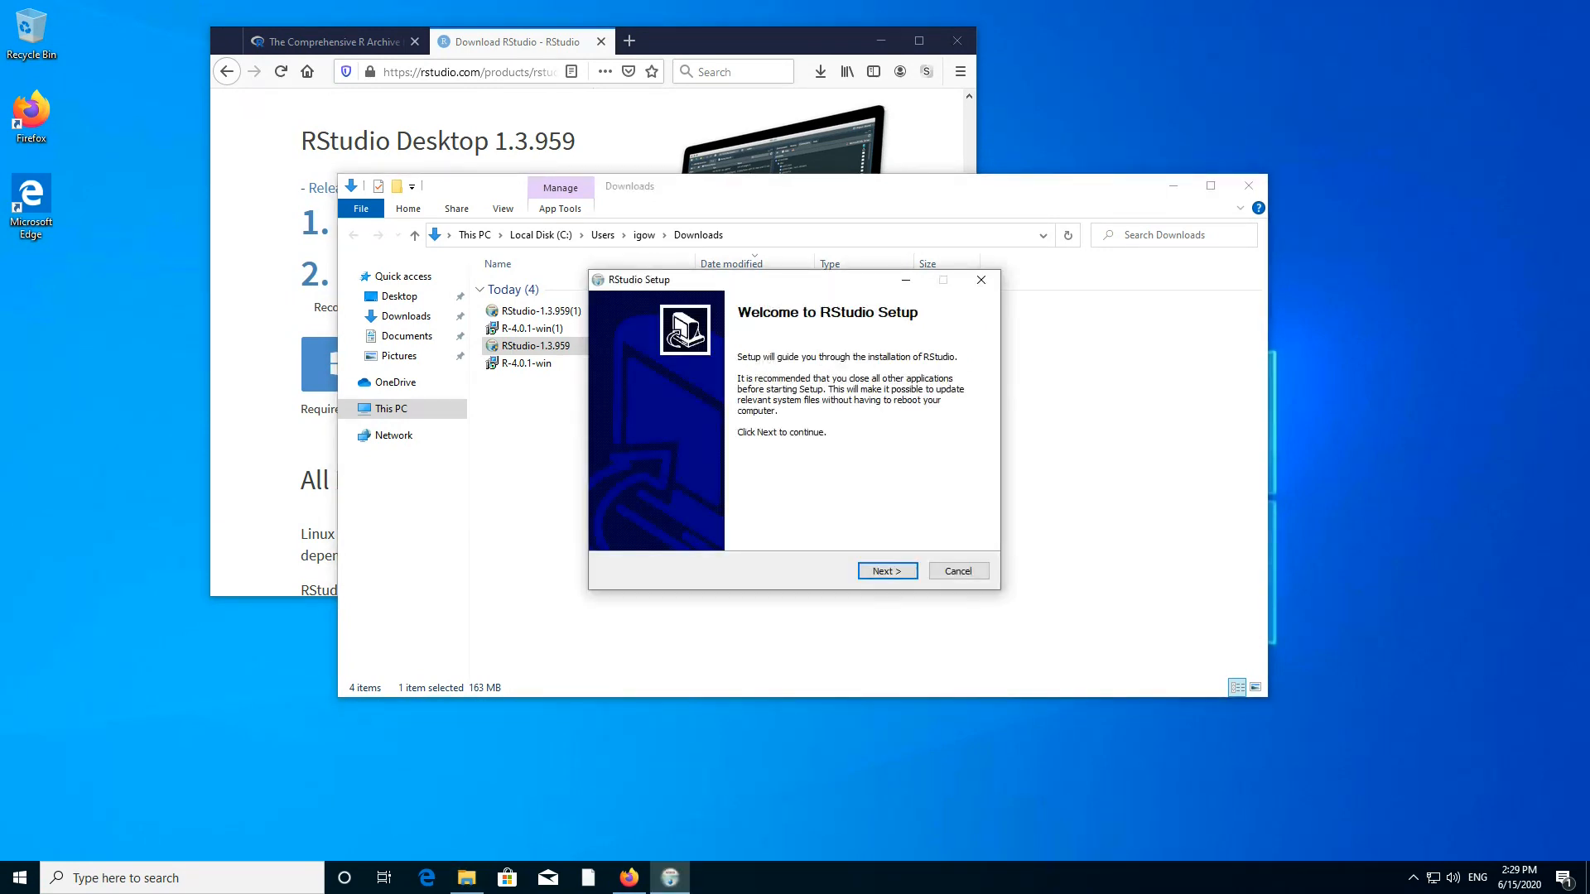
key("Return")
key("Return")
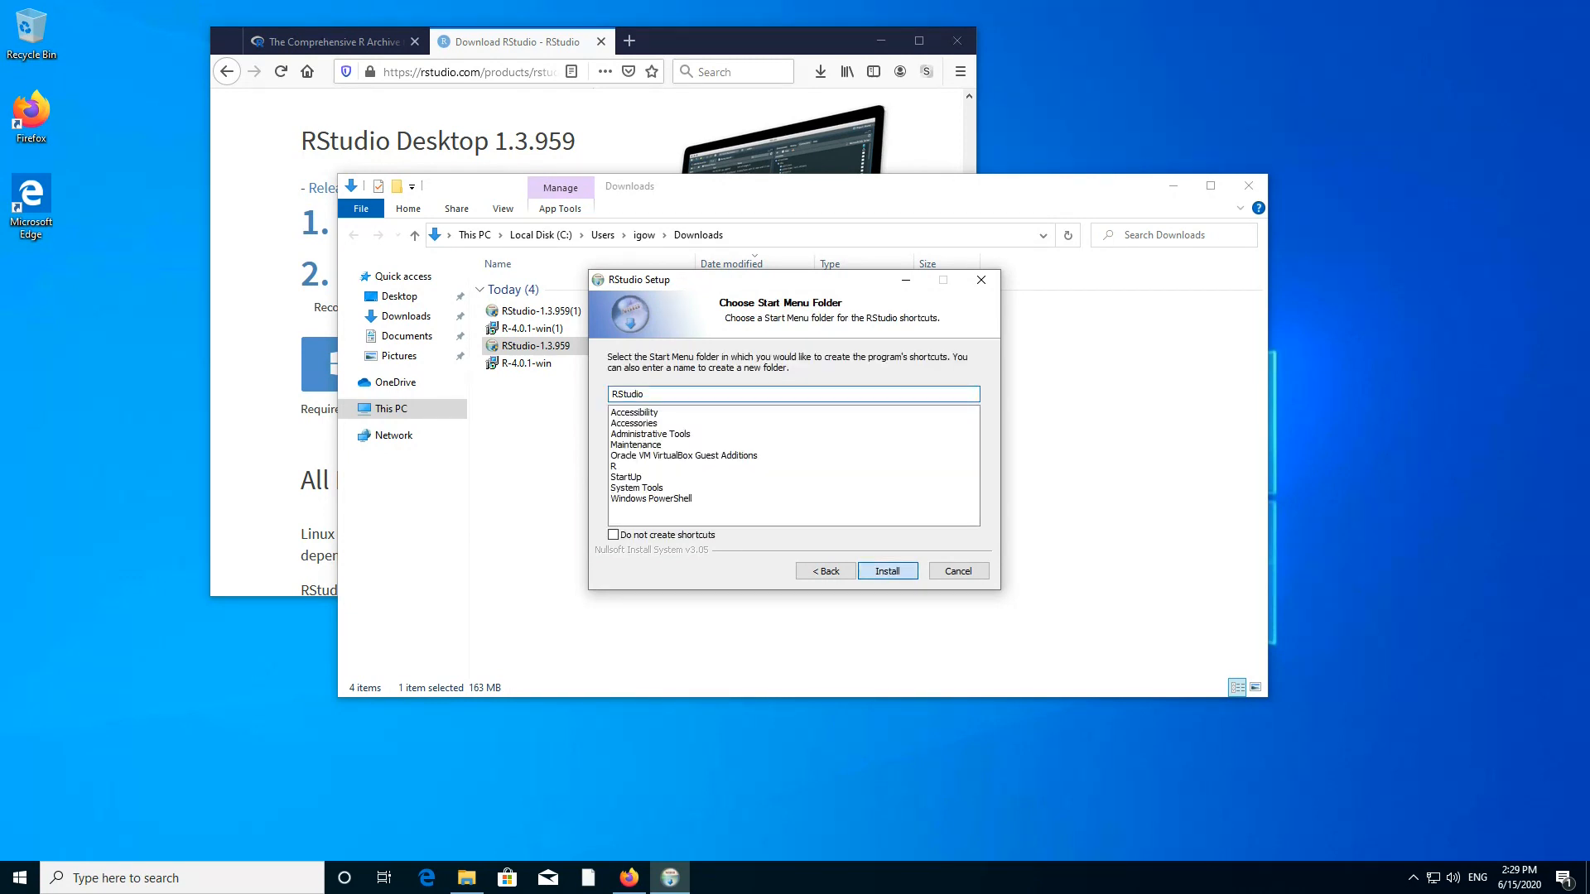
key("Return")
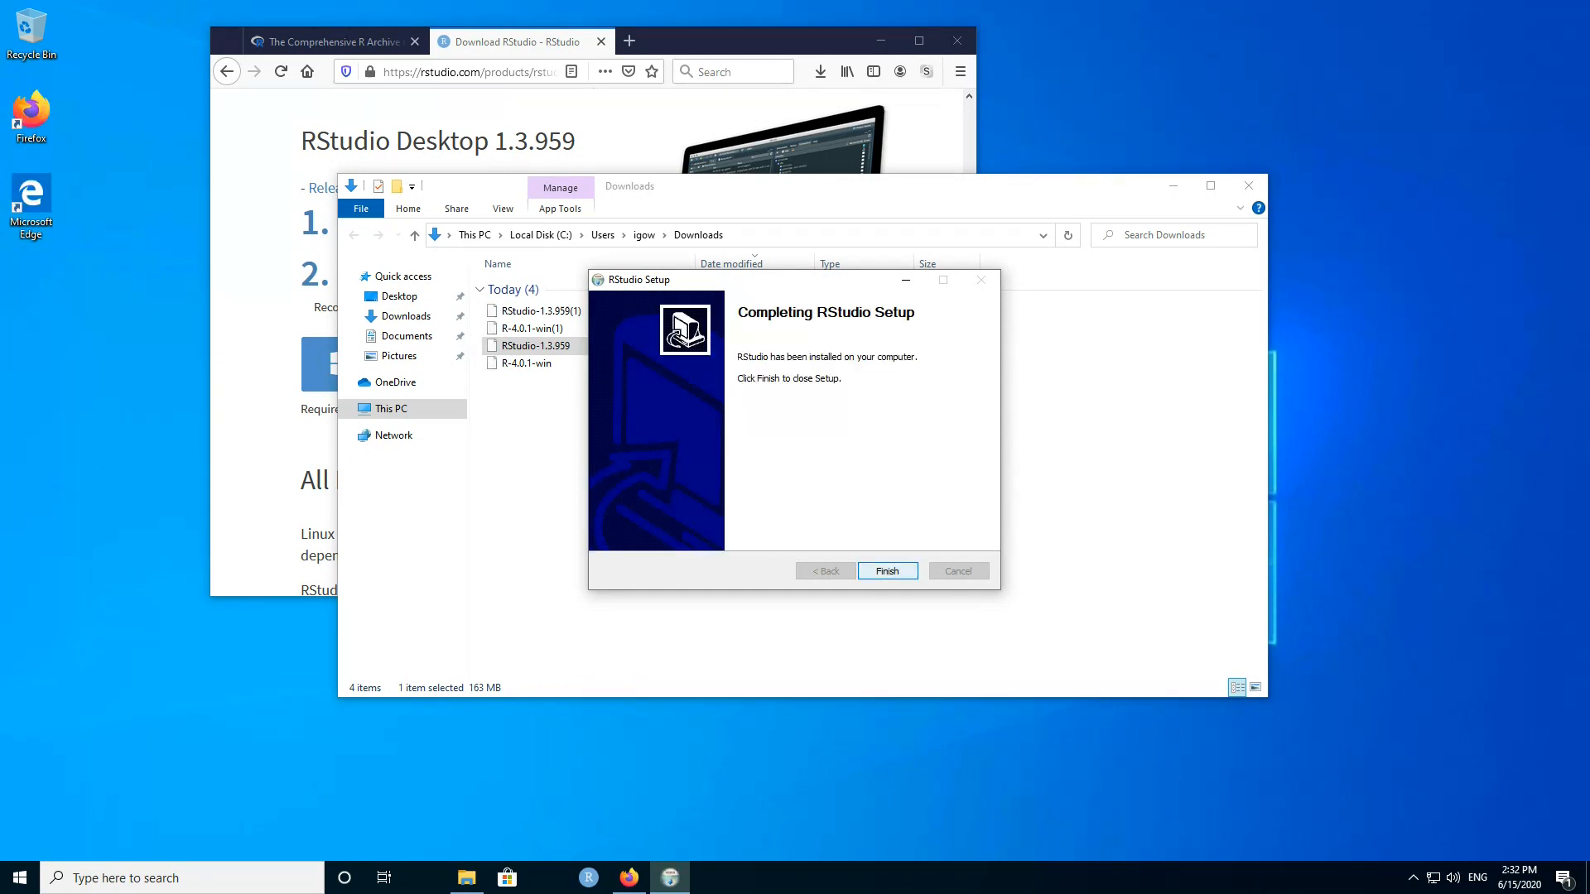
key("Return")
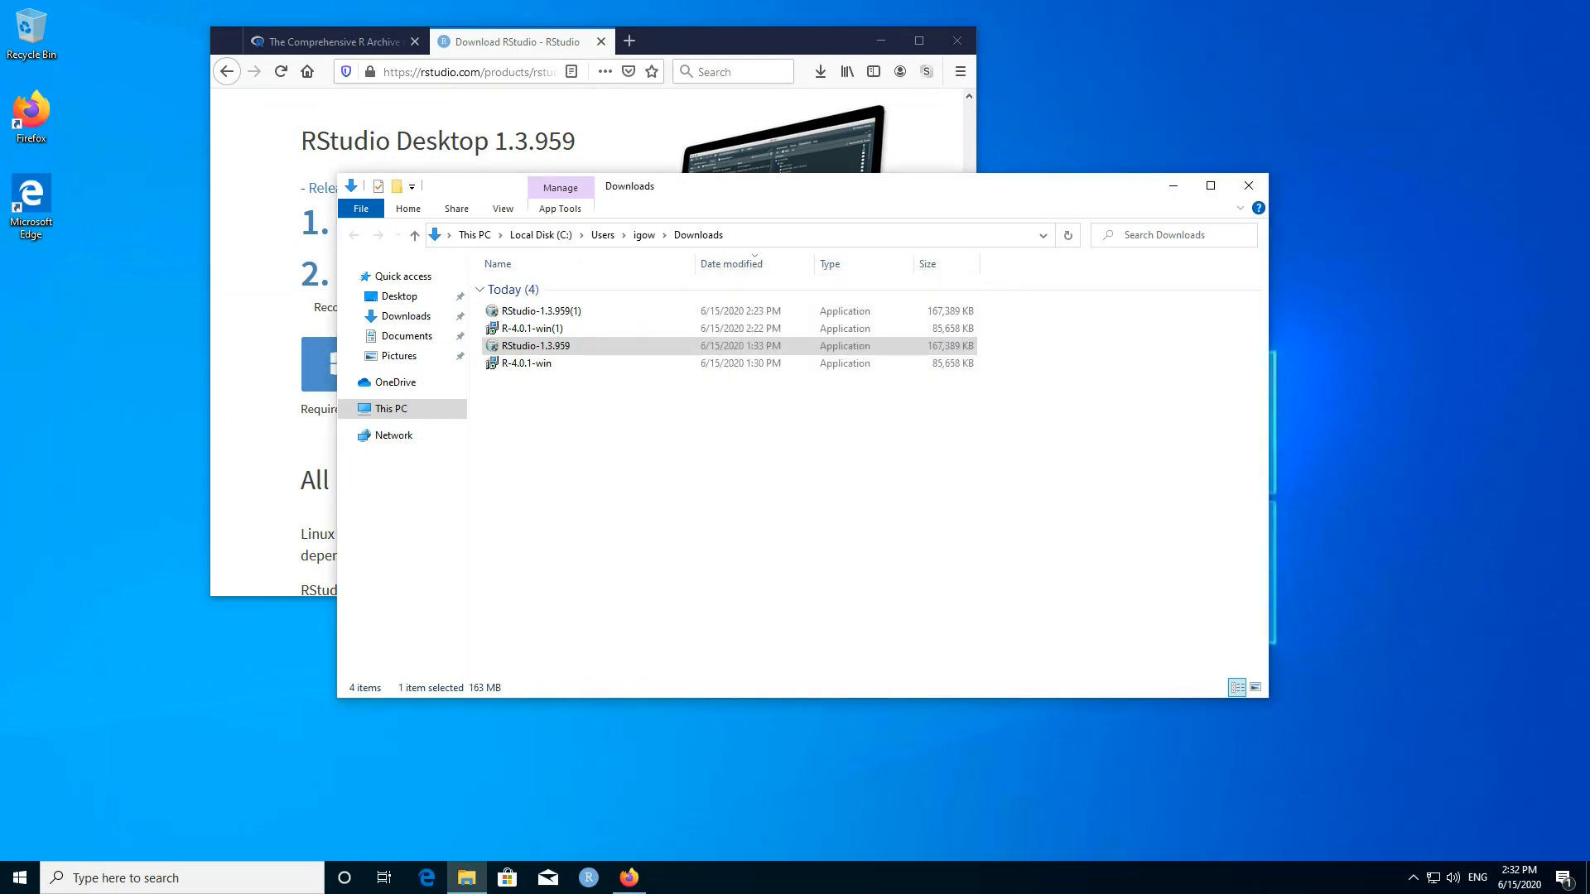
- Delete all the R and RStudio installer files from the Downloads folder
key("ctrl+a")
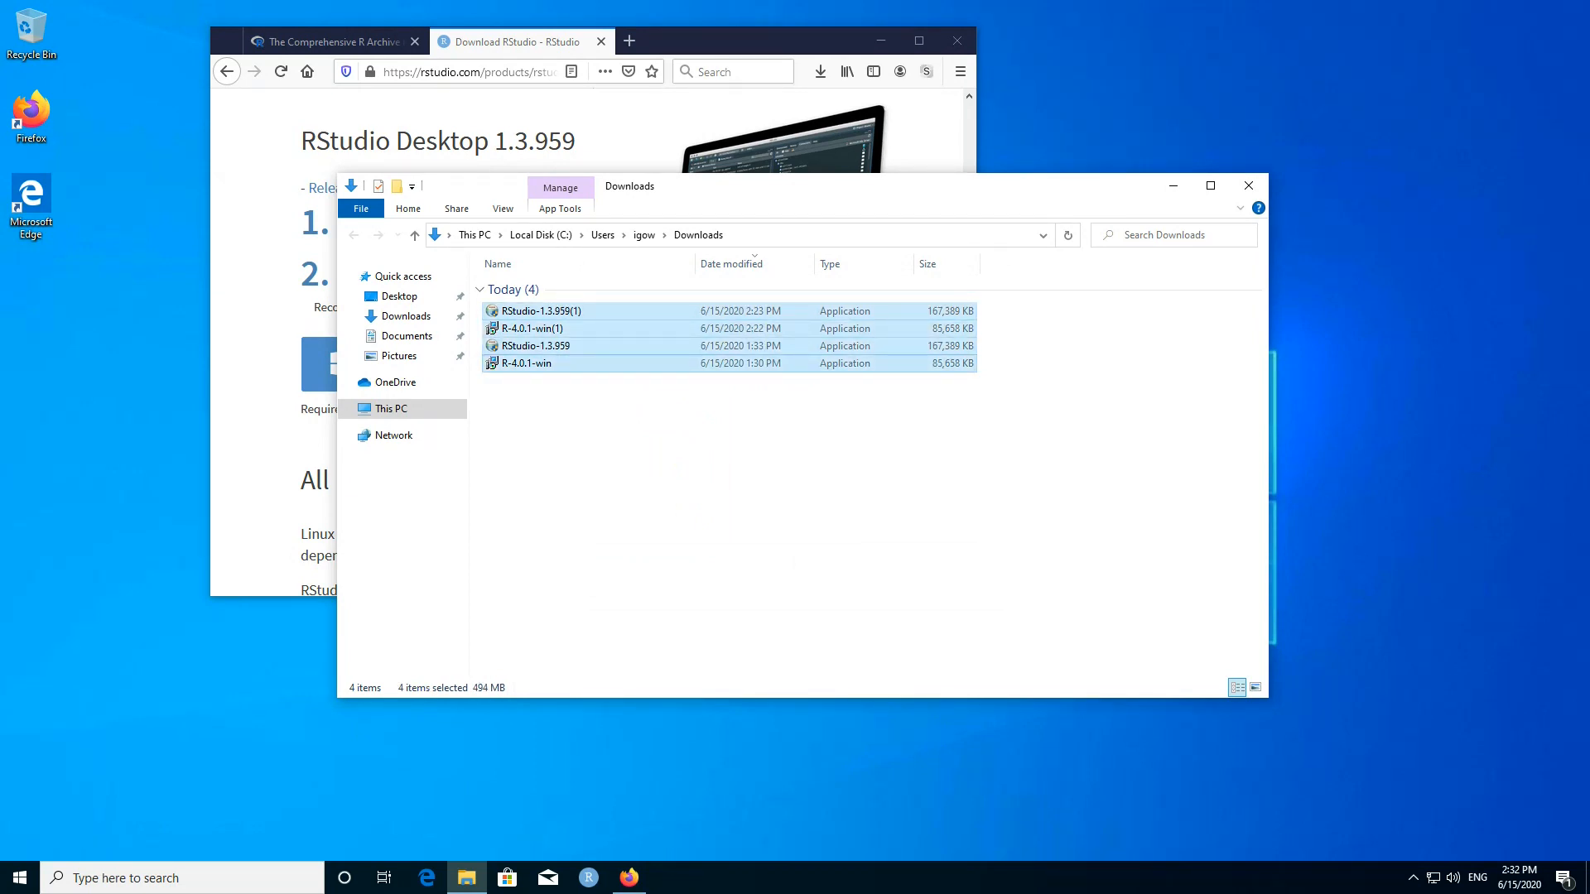
right_click(545, 361)
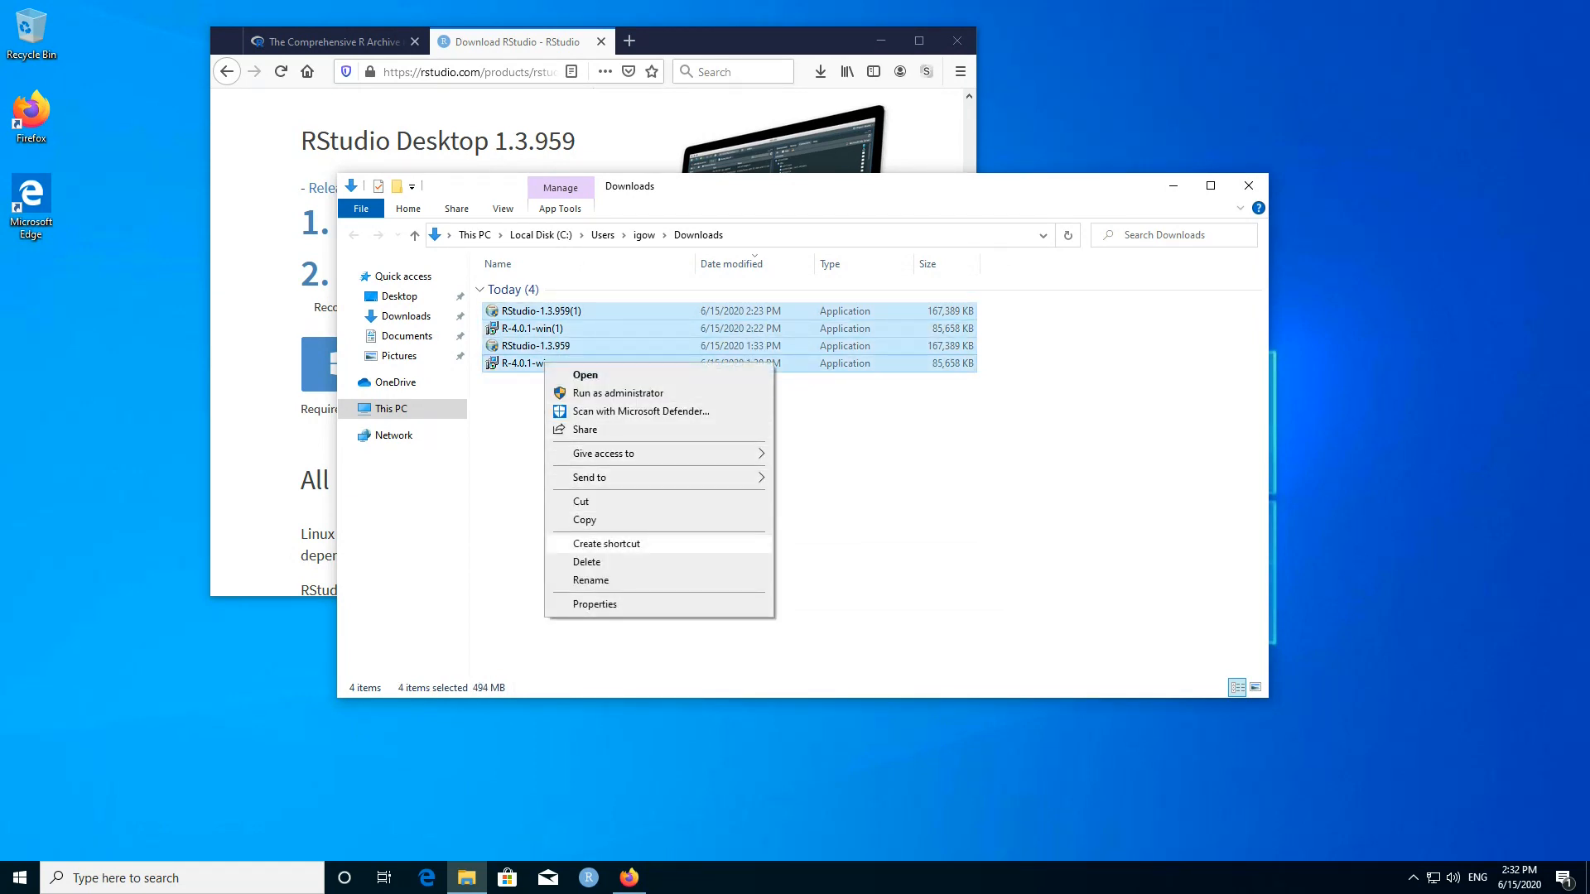
left_click(587, 561)
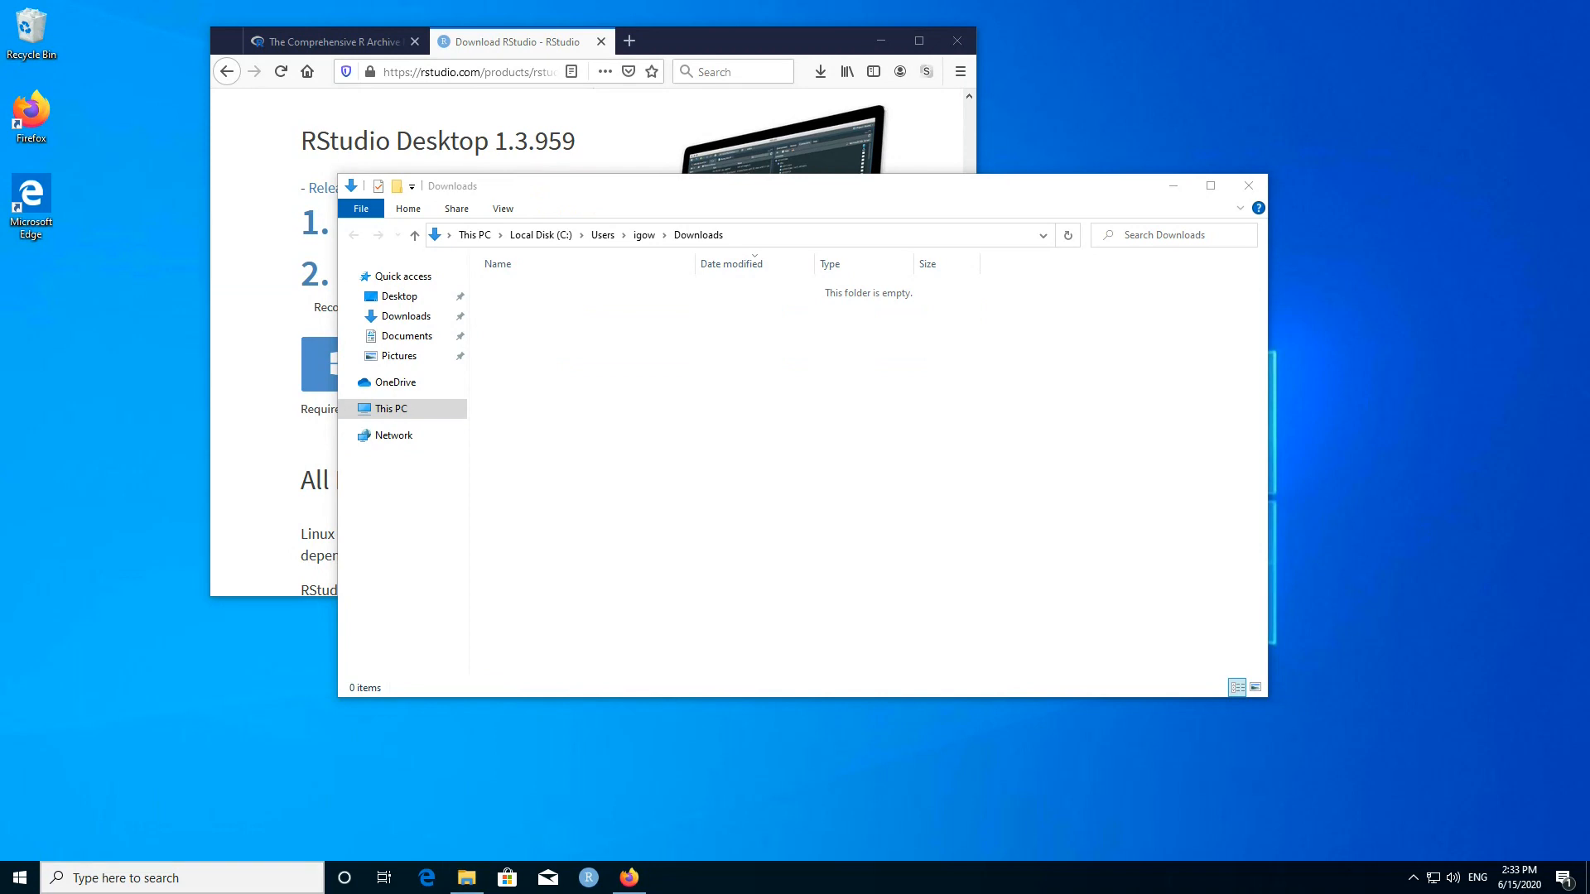
- Find and launch RStudio through the Windows search, and start a new R script
left_click(182, 878)
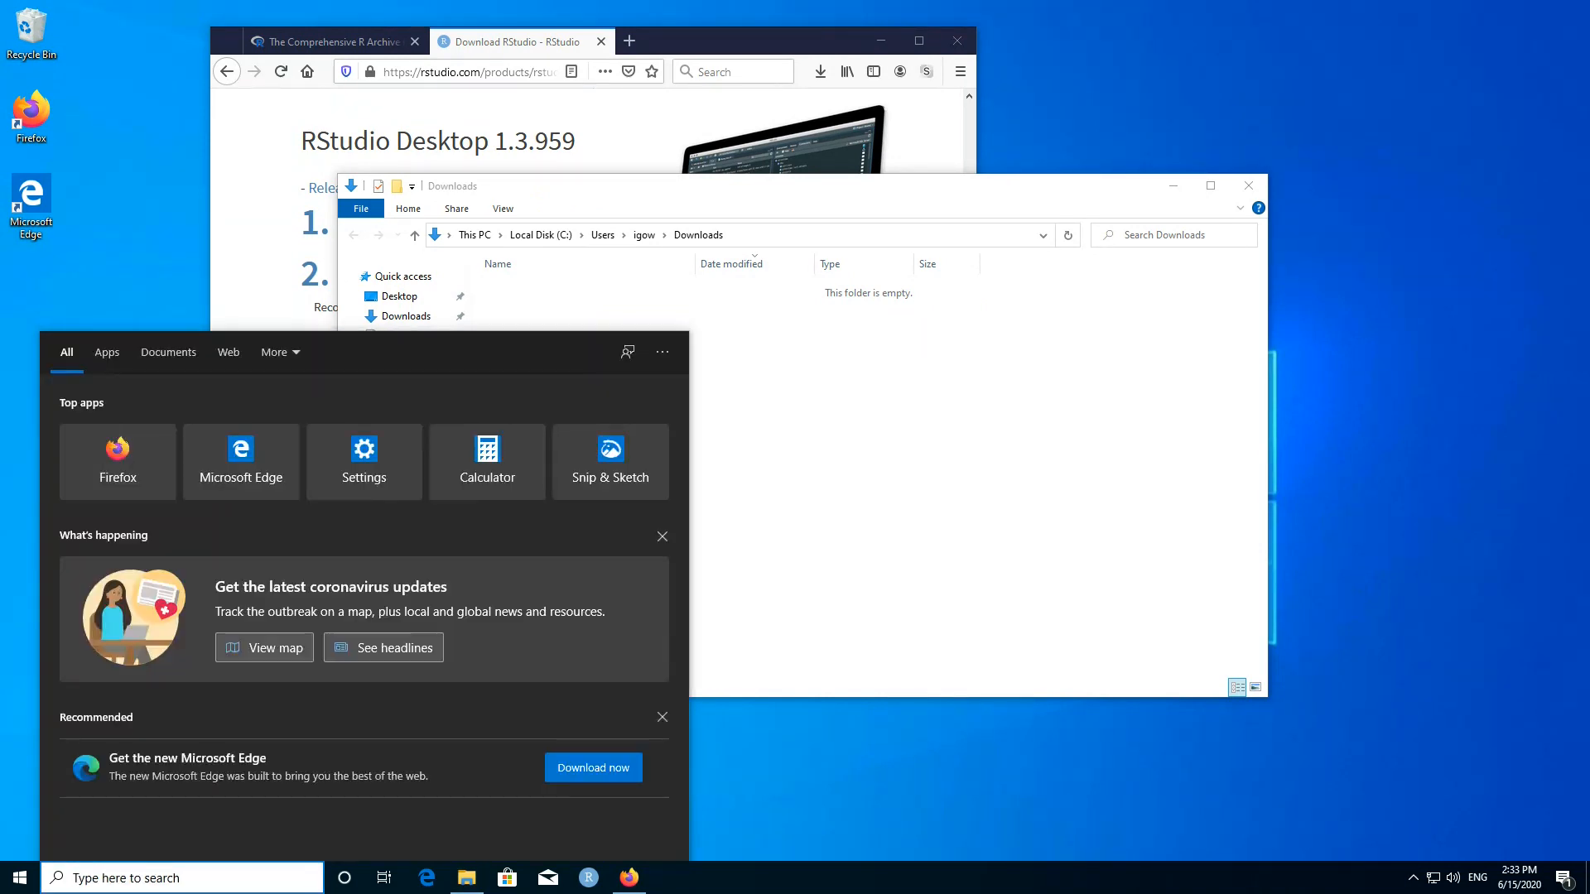
type("rs")
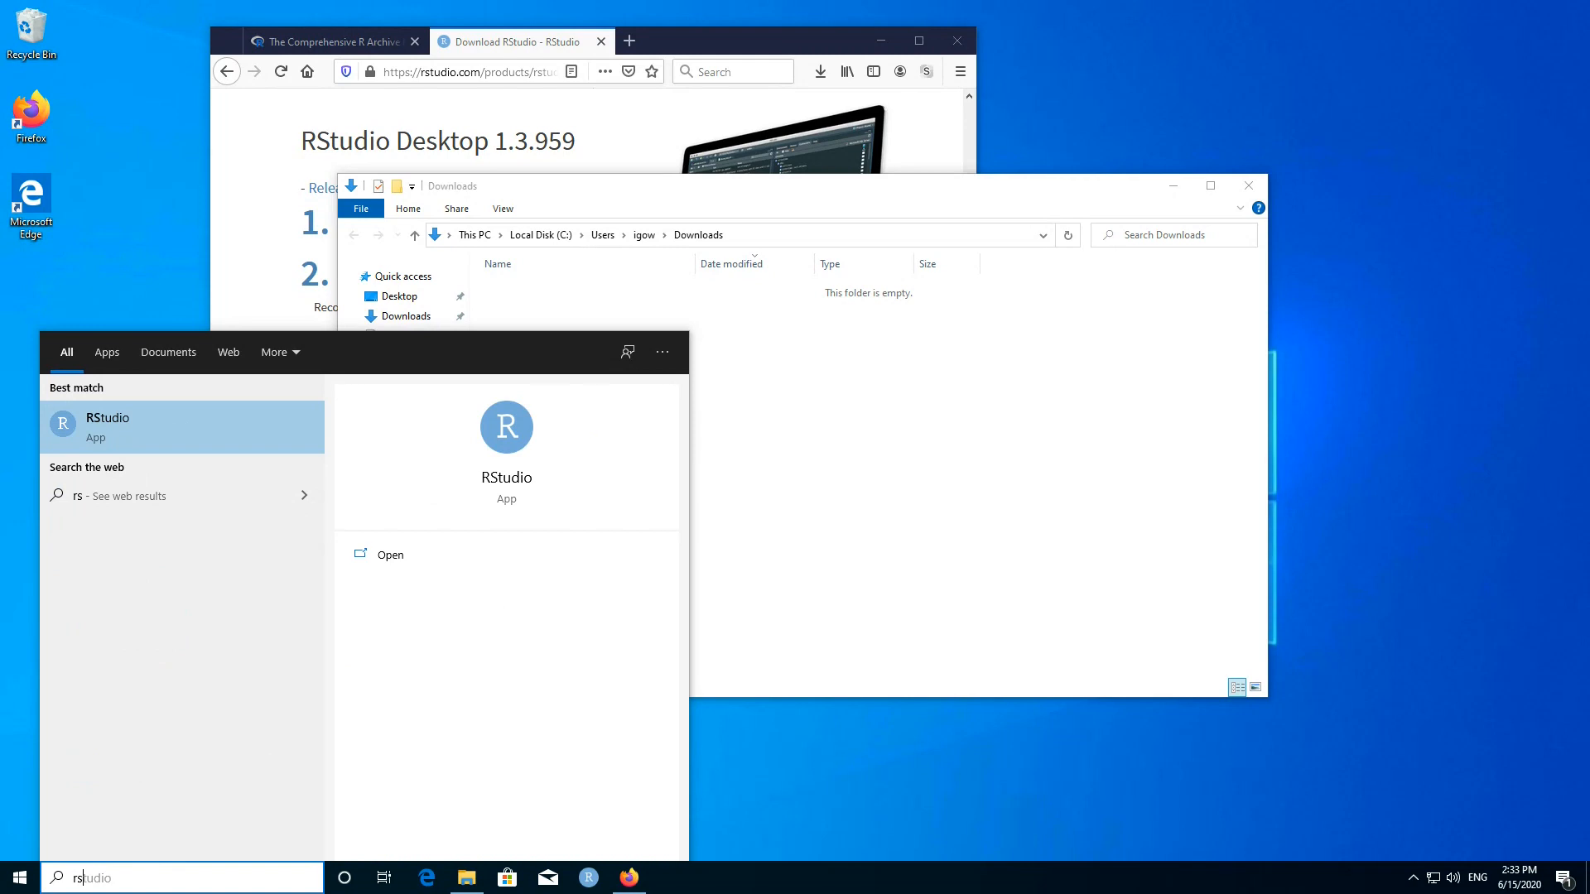
key("Return")
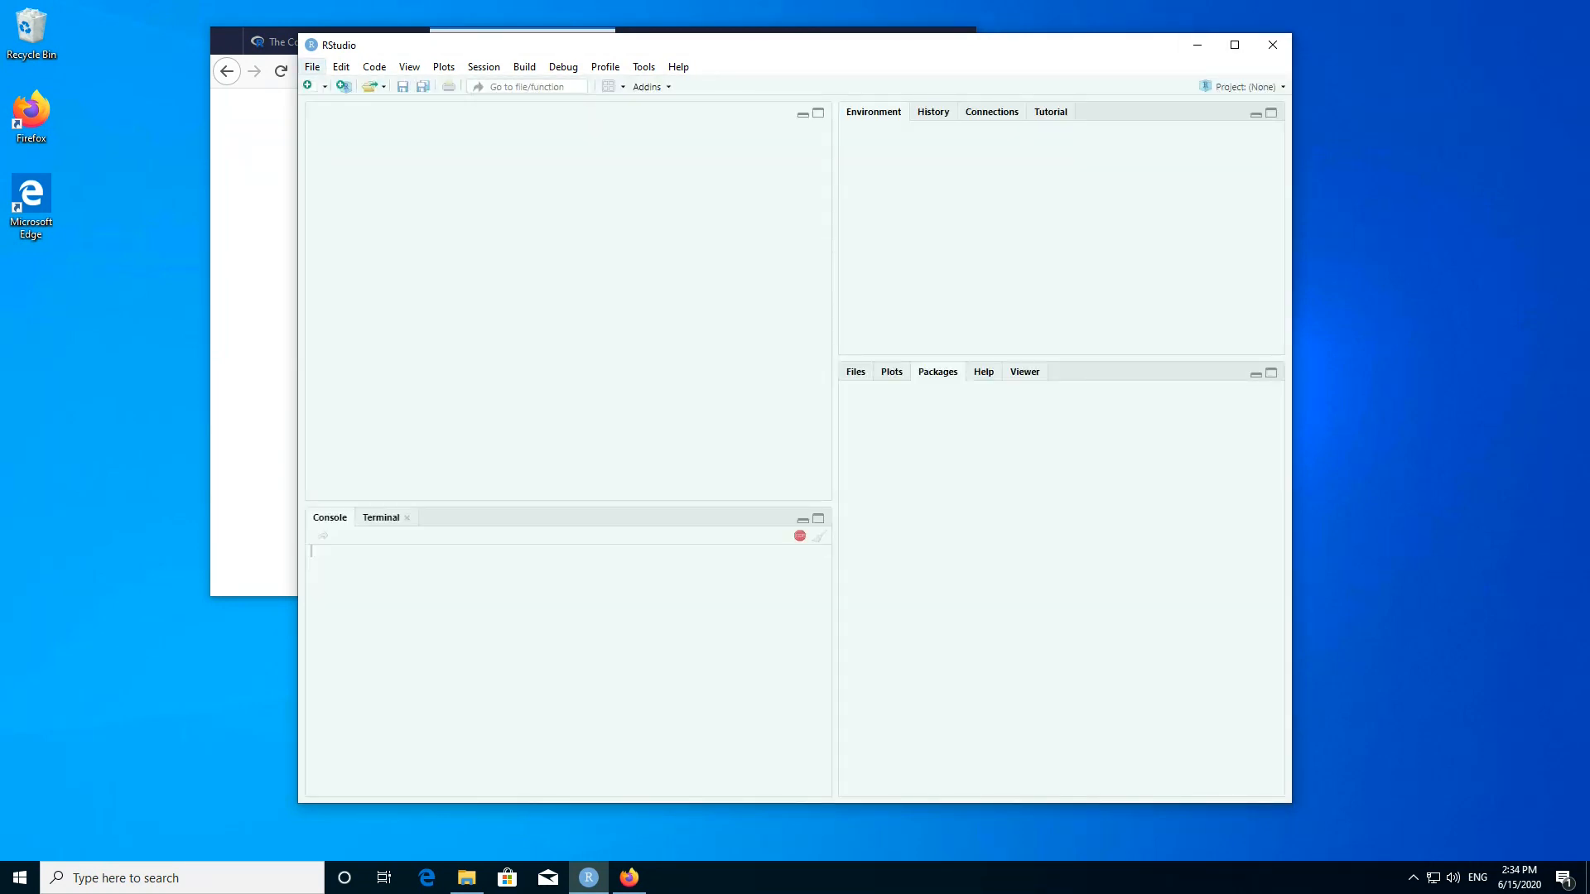
left_click(312, 66)
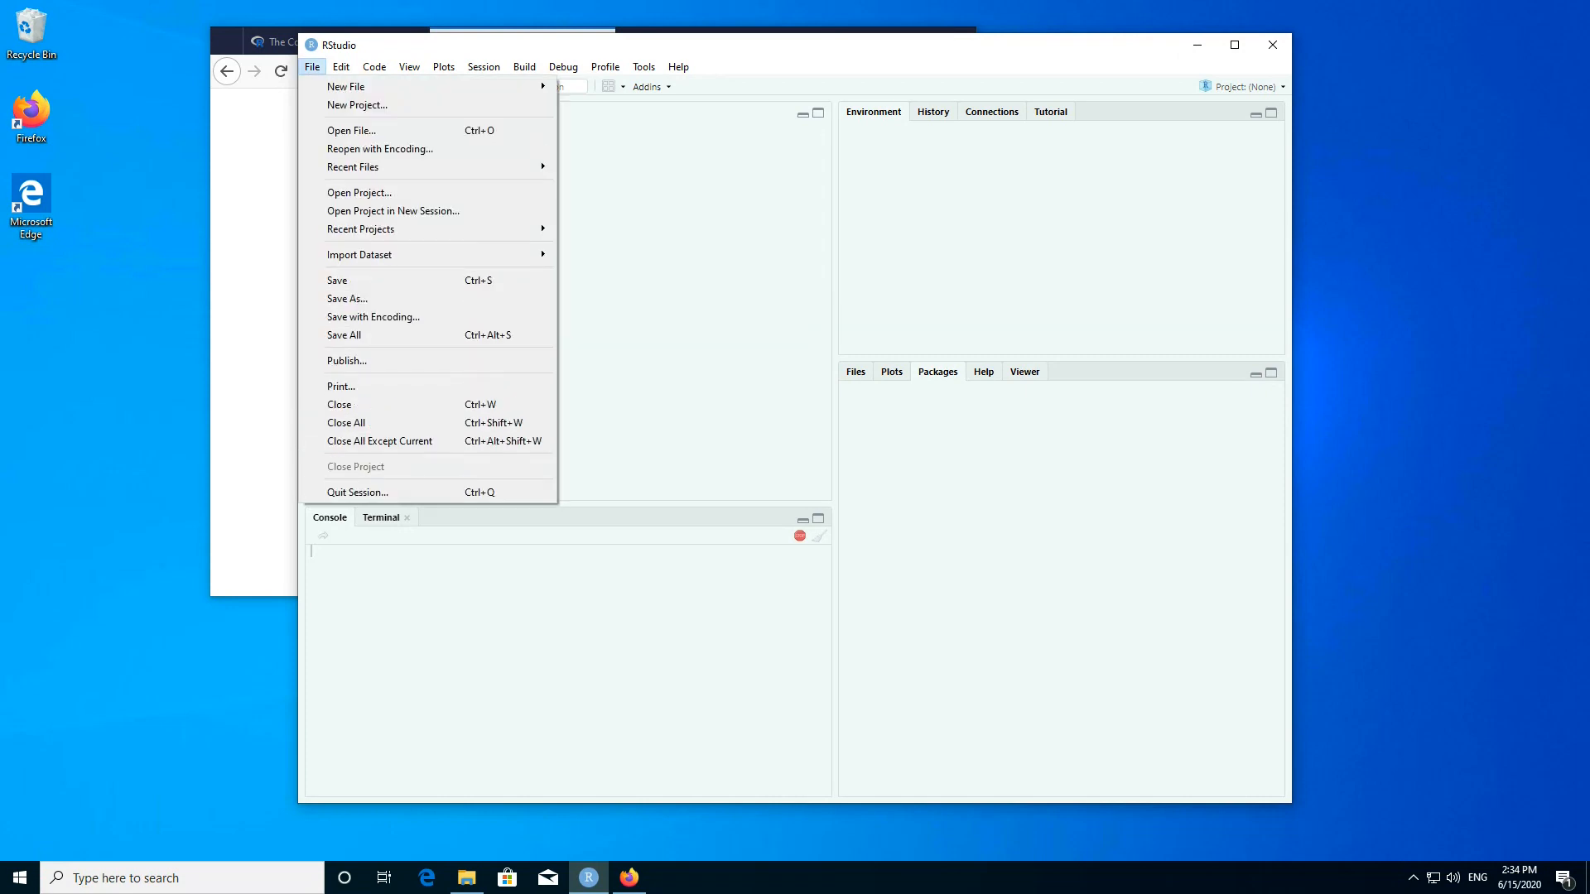
left_click(312, 66)
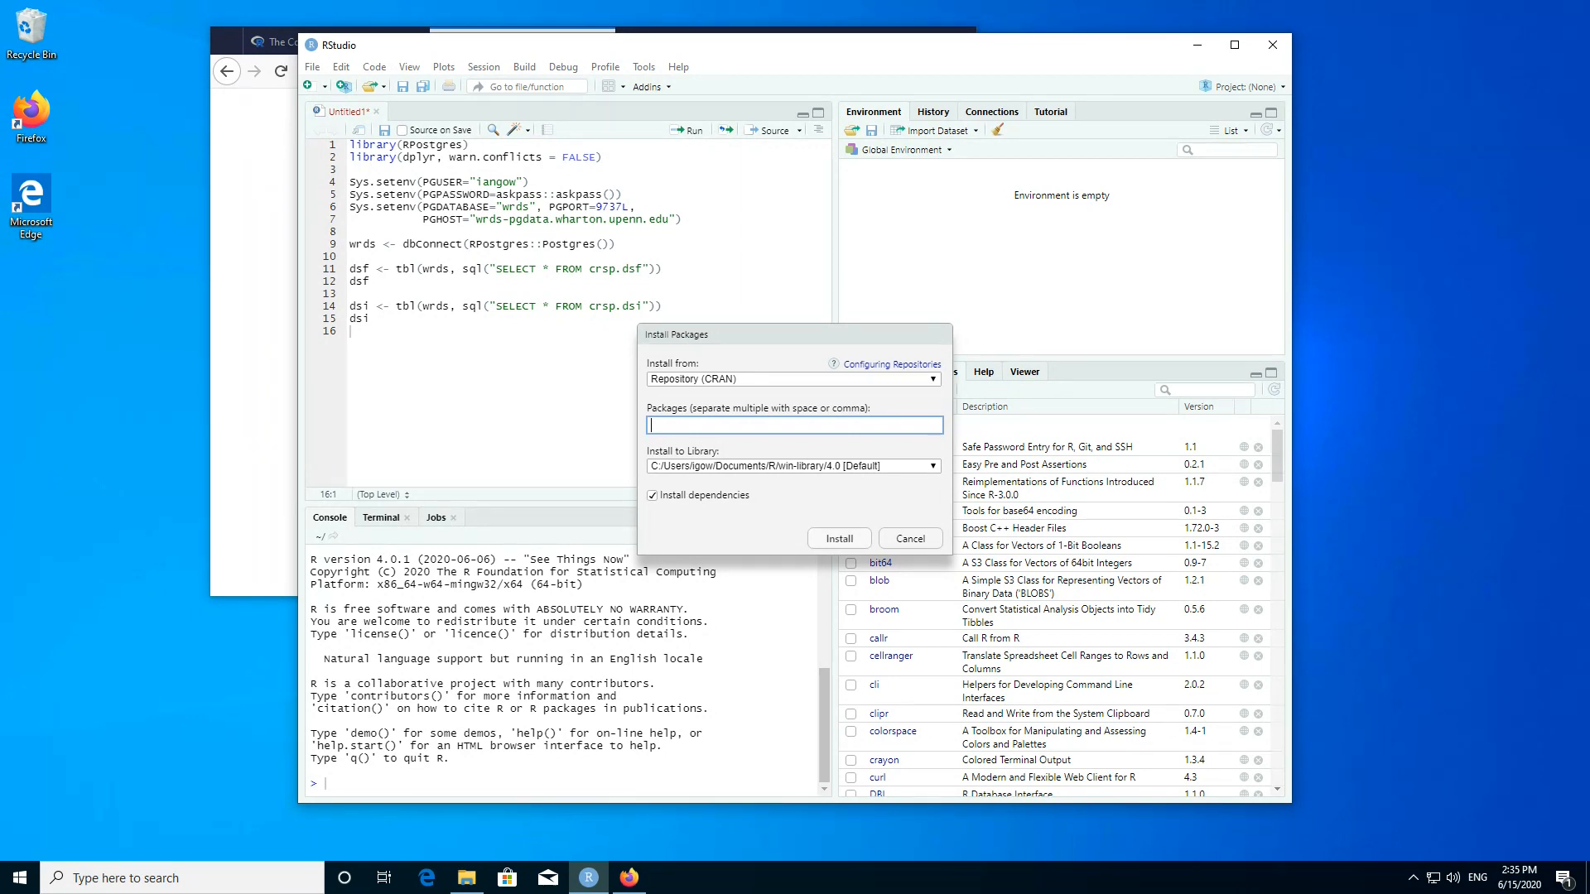
- Install the packages dplyr, dbplyr, RPostgres and askpass from the CRAN repository with their dependencies
type("dplyr,dbplyr,RPostgres,askpass")
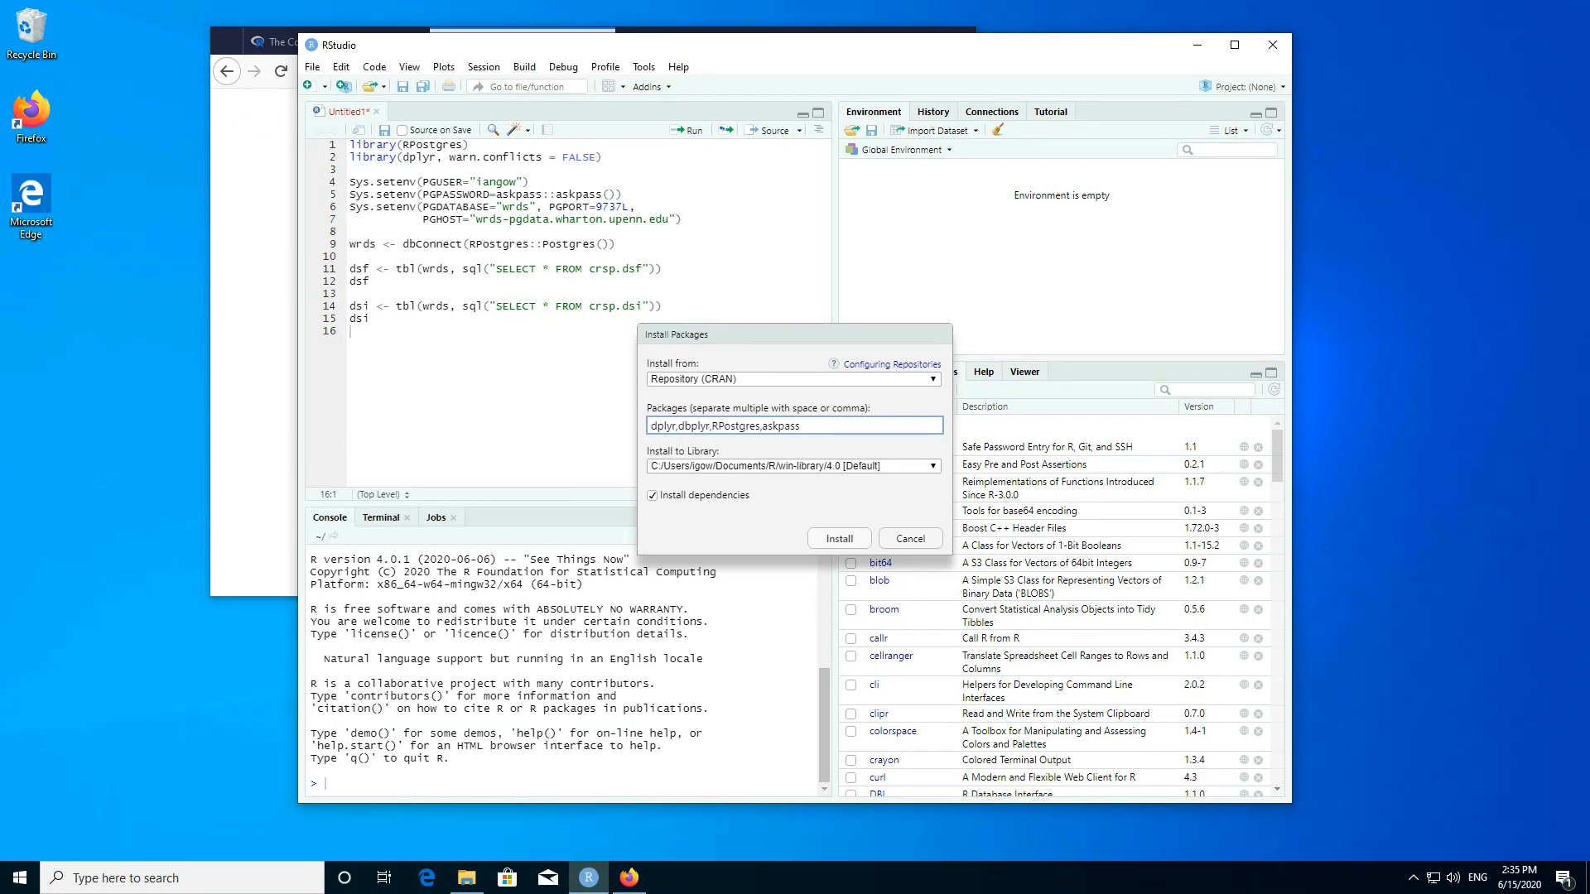
left_click(910, 538)
left_click(819, 538)
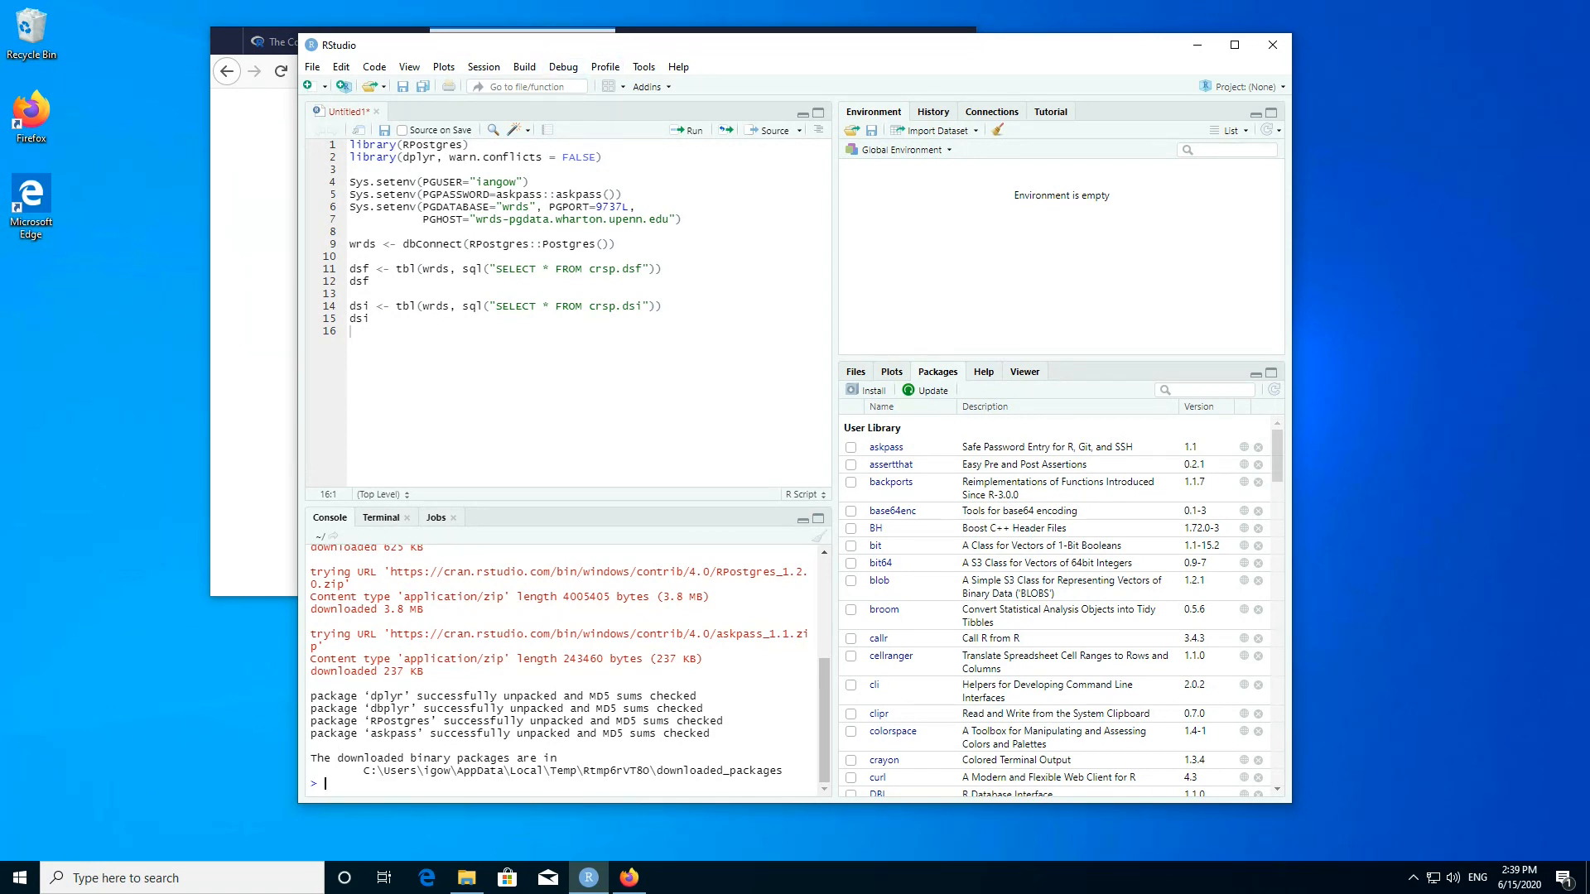
- Run the script's first two lines to load the RPostgres and dplyr libraries, with dplyr's conflict warnings turned off
left_click(530, 145)
key("ctrl+Return")
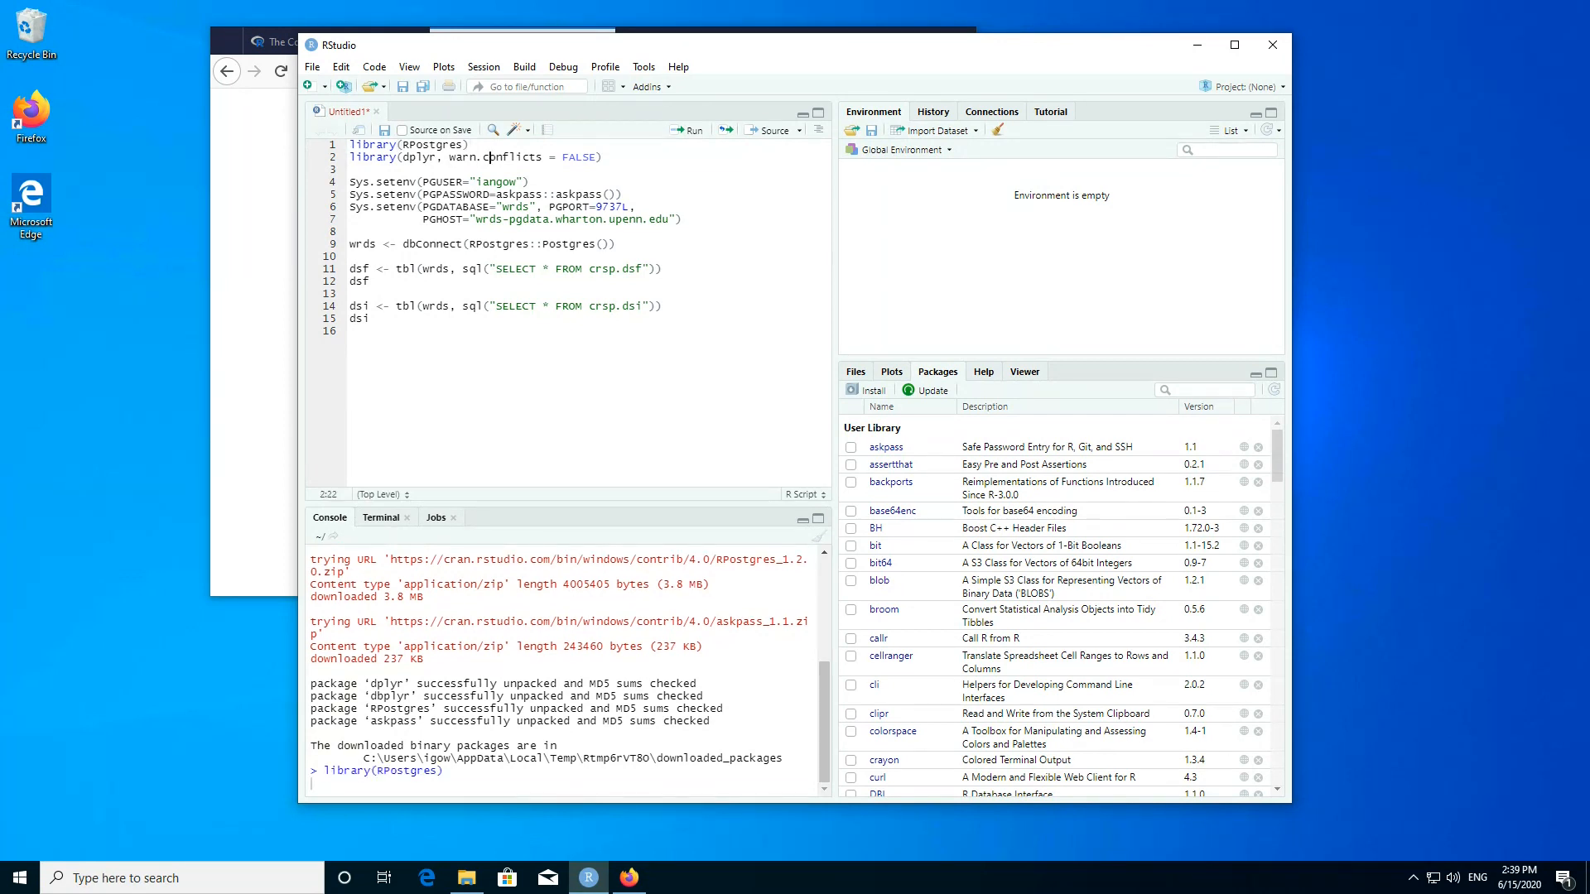
left_click(472, 145)
key("ctrl+Return")
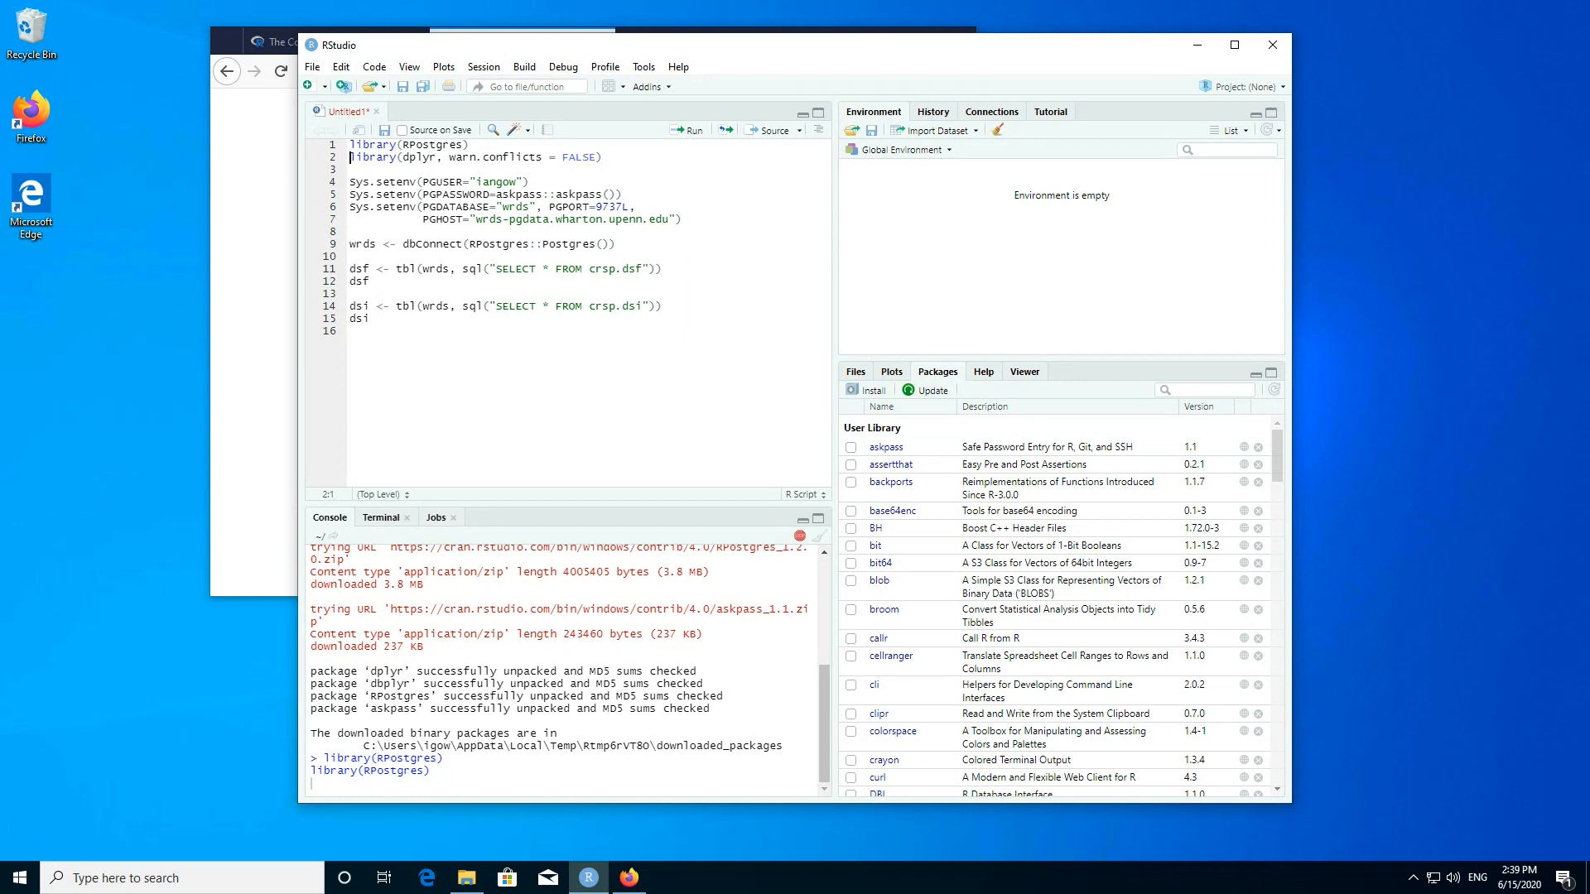
key("ctrl+Return")
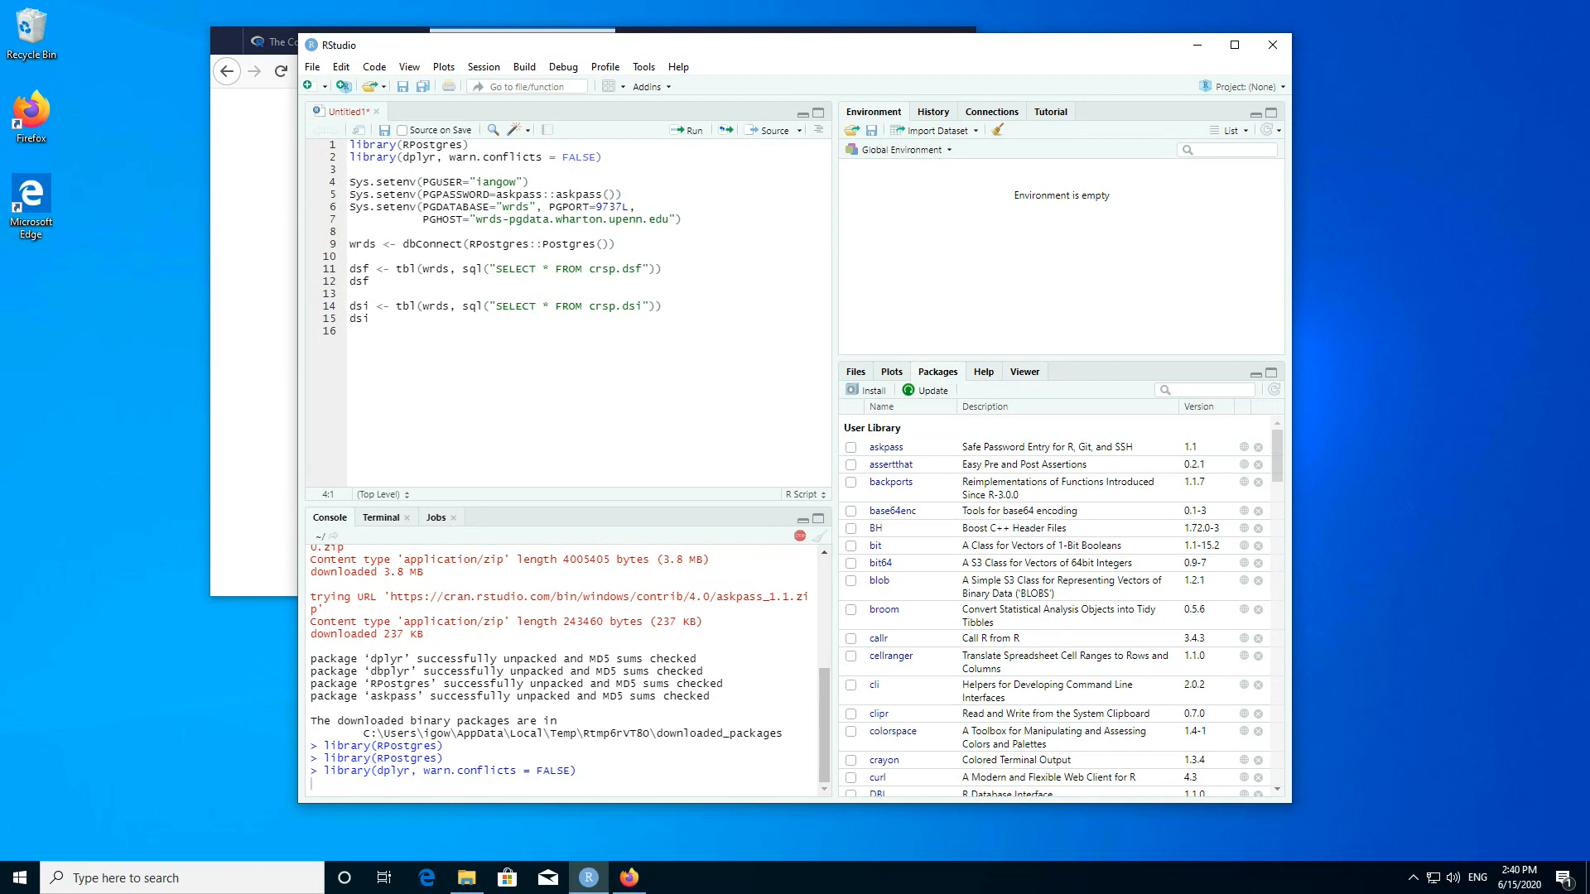
- Run the script lines setting the PostgreSQL user, password, database, port and host, entering the account password when asked, and open the wrds connection
key("ctrl+Return")
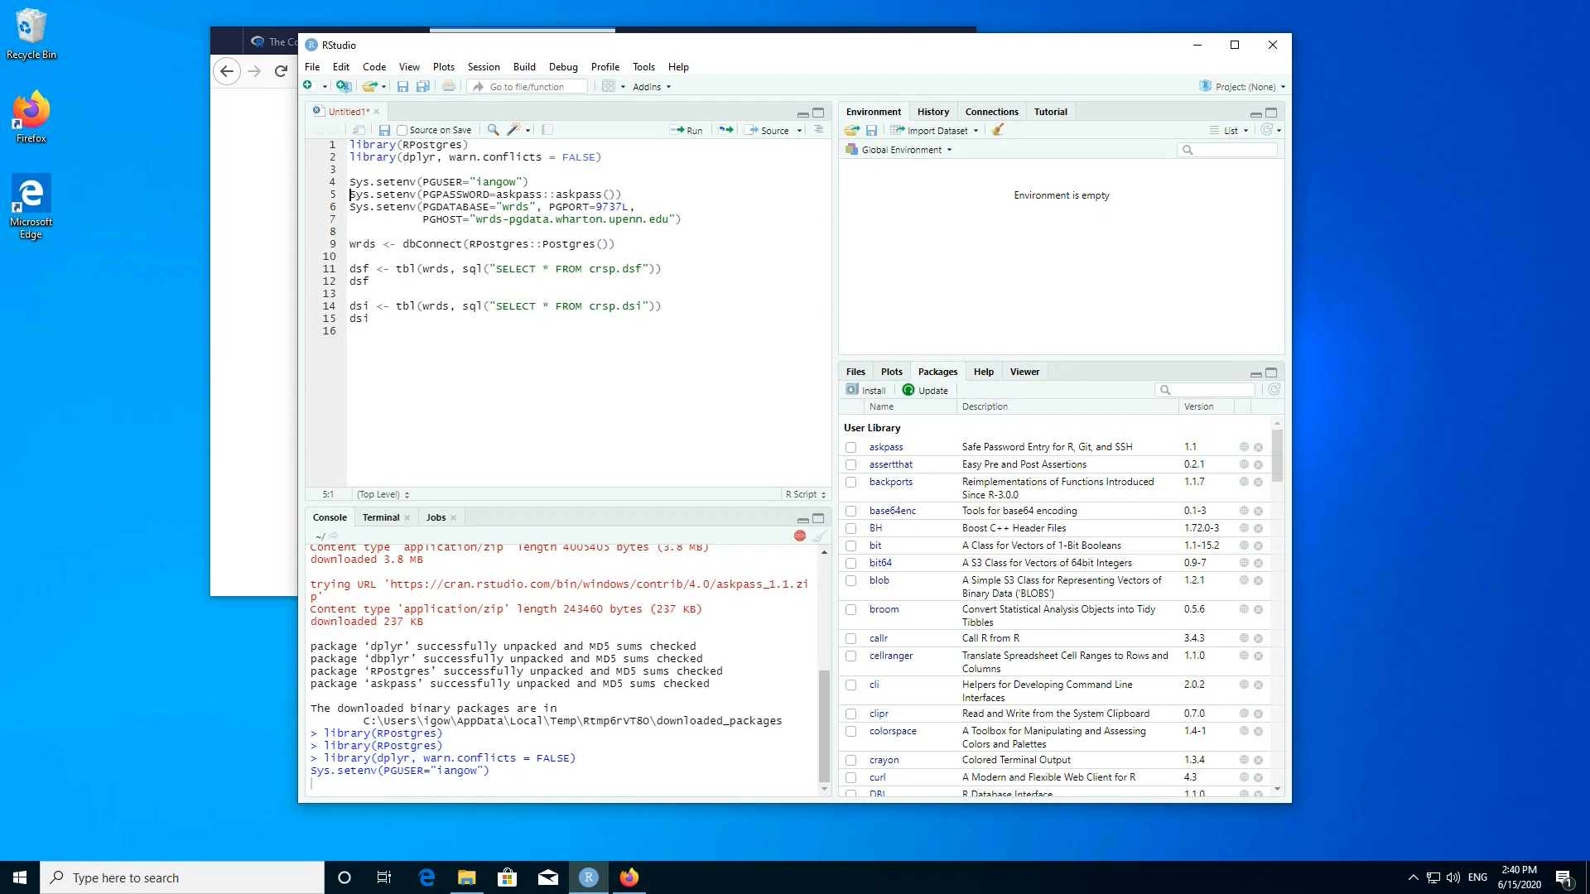
key("ctrl+Return")
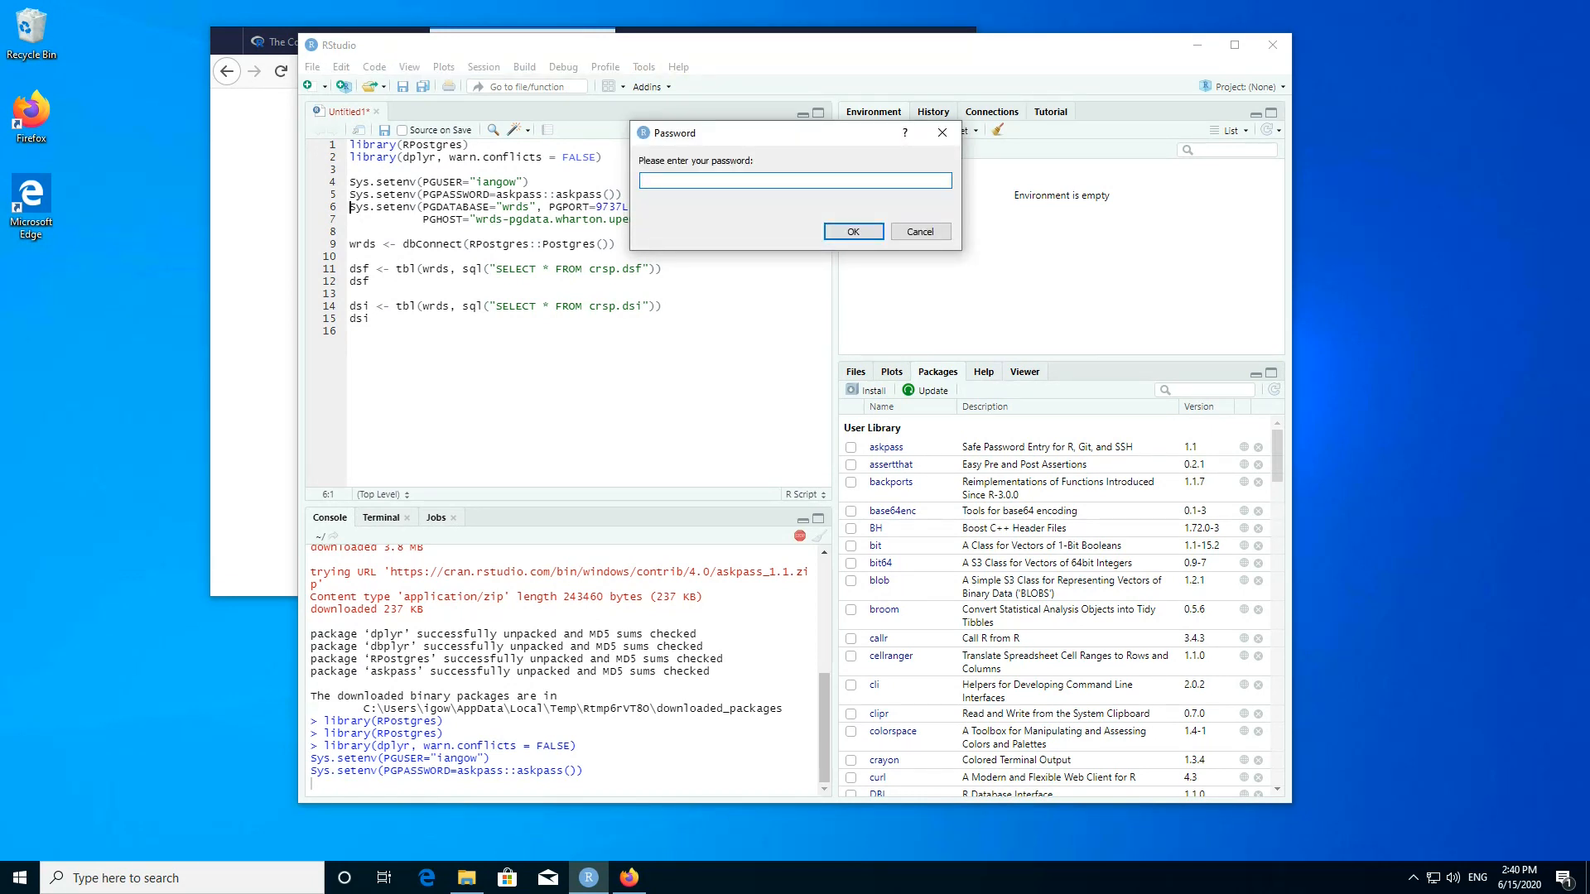
type("•••••••••••••••")
key("Return")
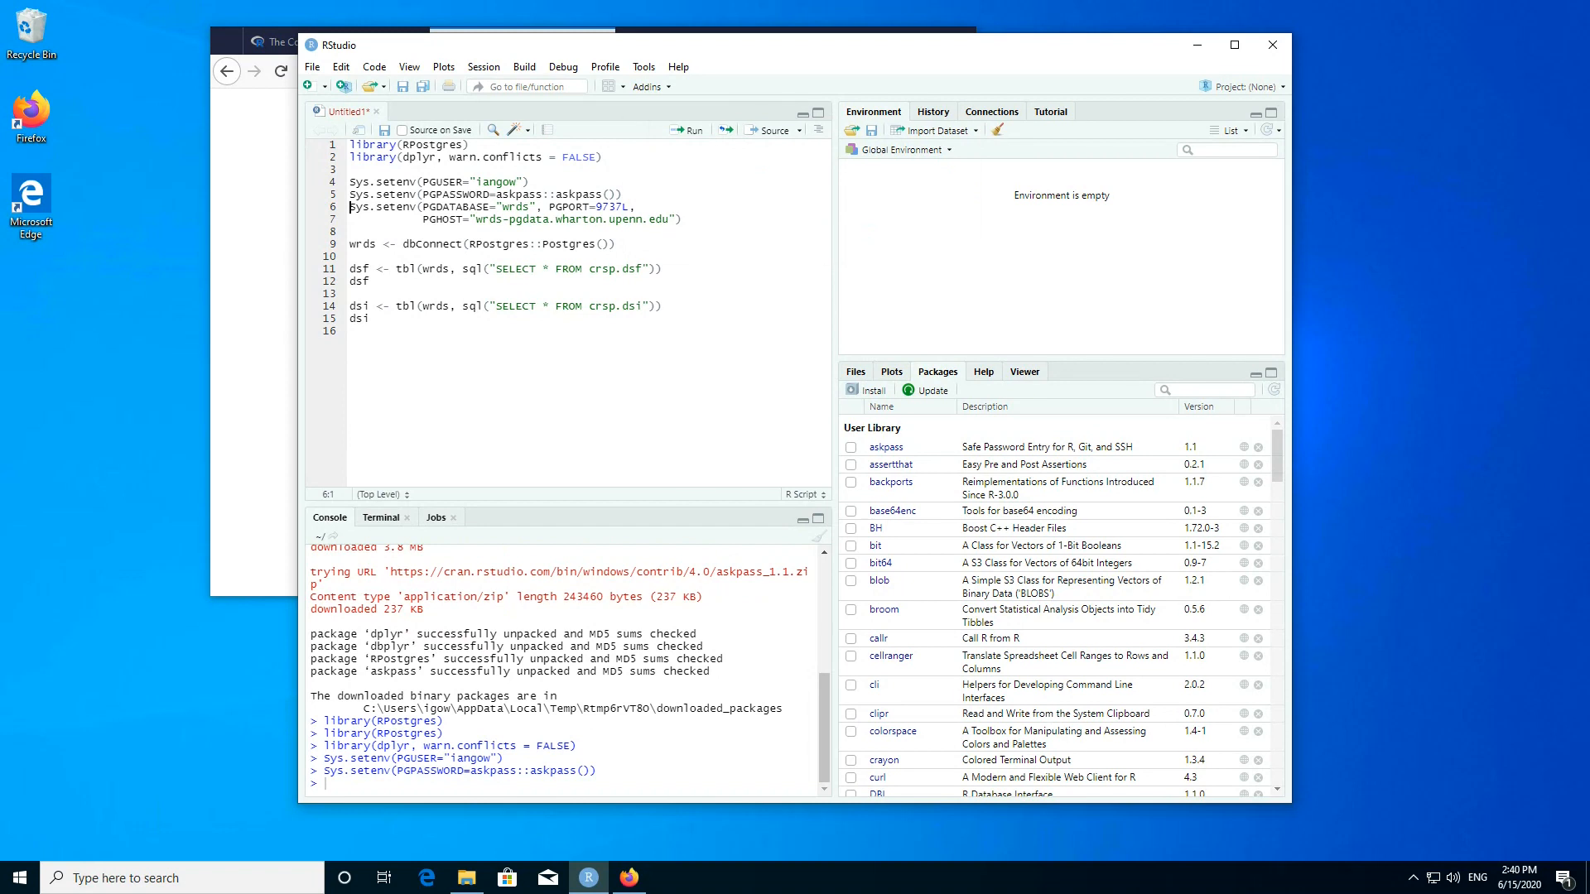
key("ctrl+Return")
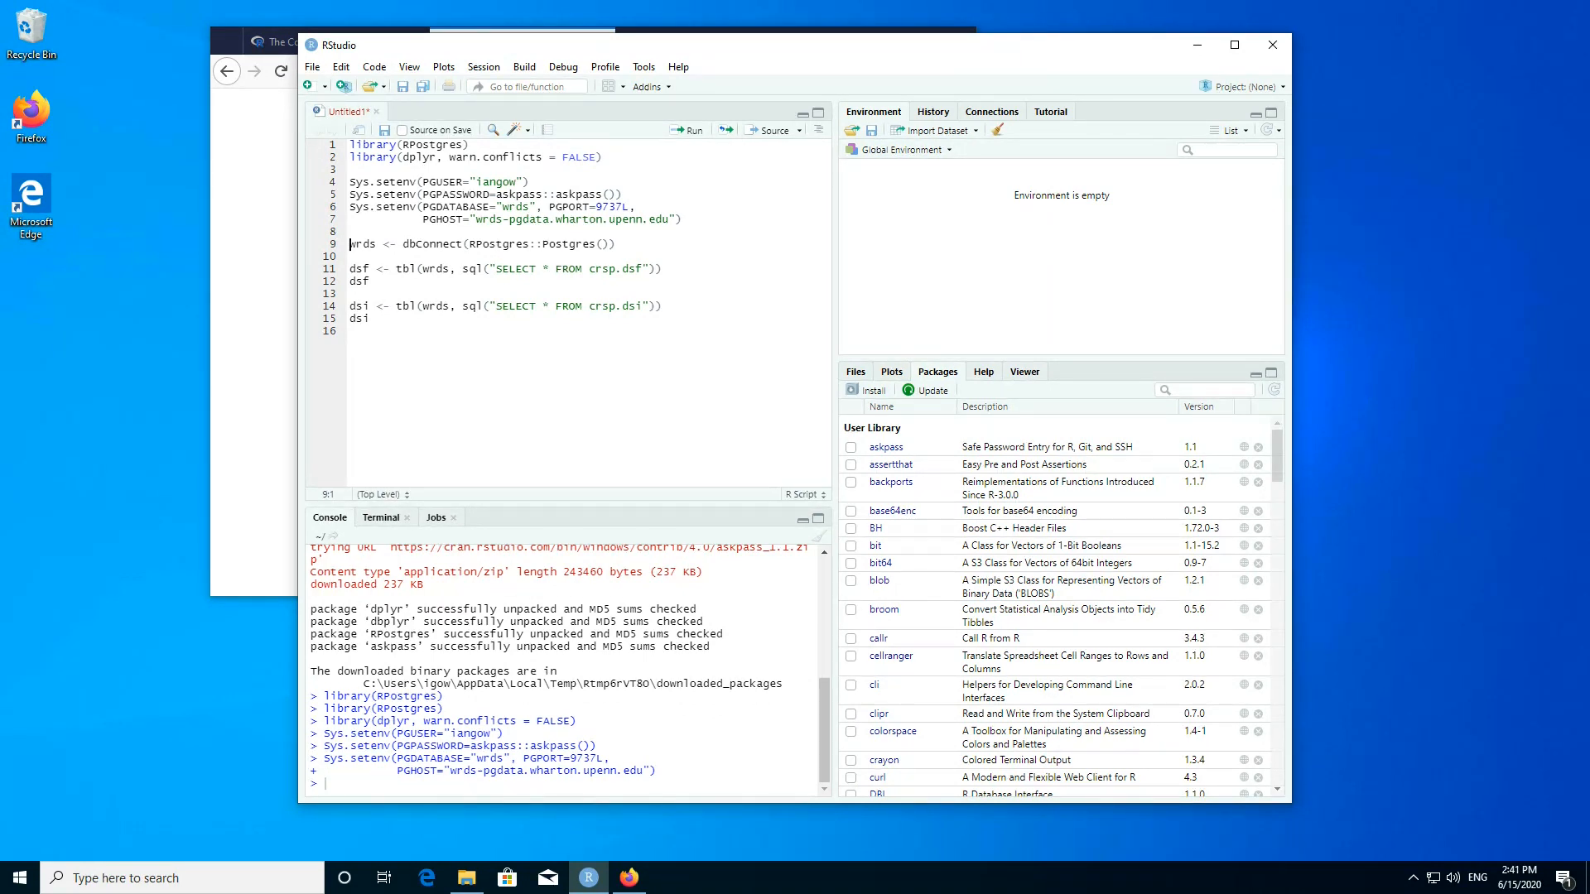
key("ctrl+Return")
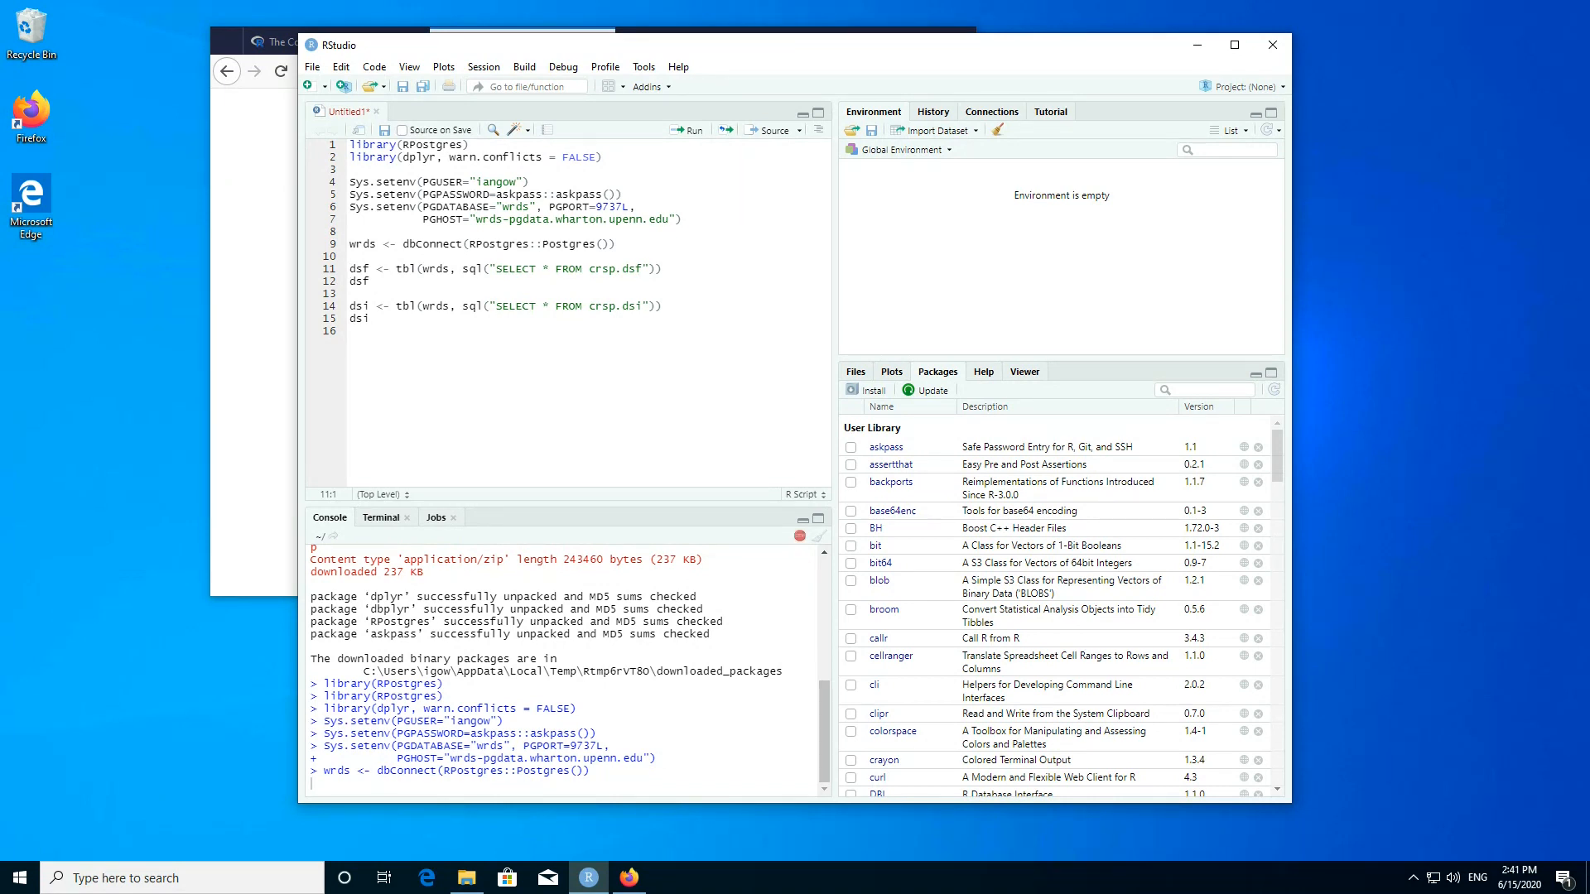
- Run the script lines that define and print the dsf and dsi tables queried from crsp.dsf and crsp.dsi
key("ctrl+Return")
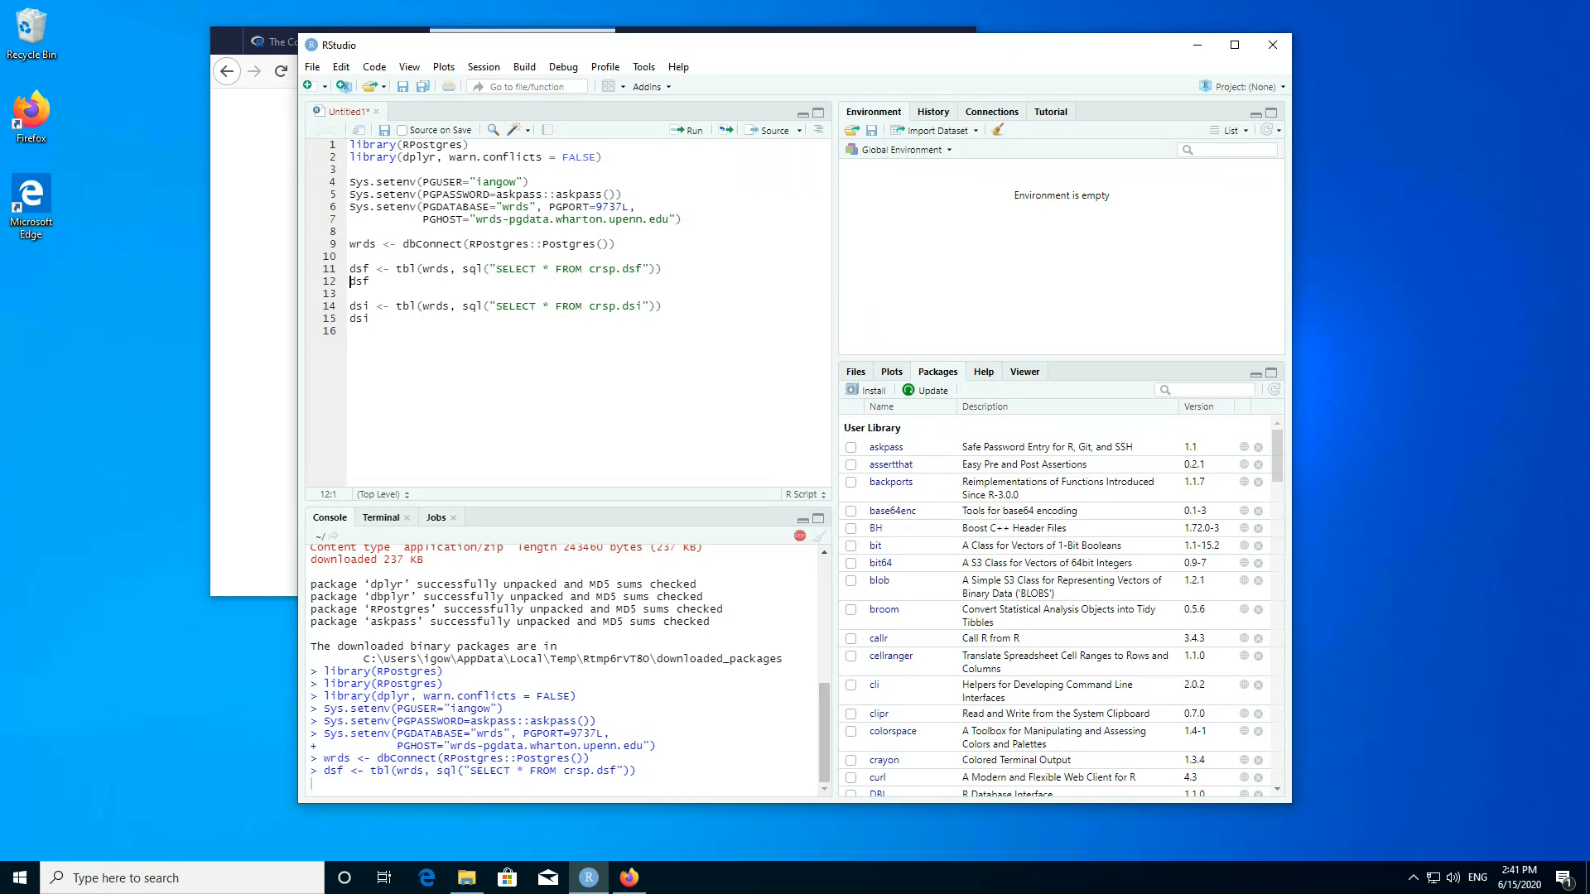
key("ctrl+Return")
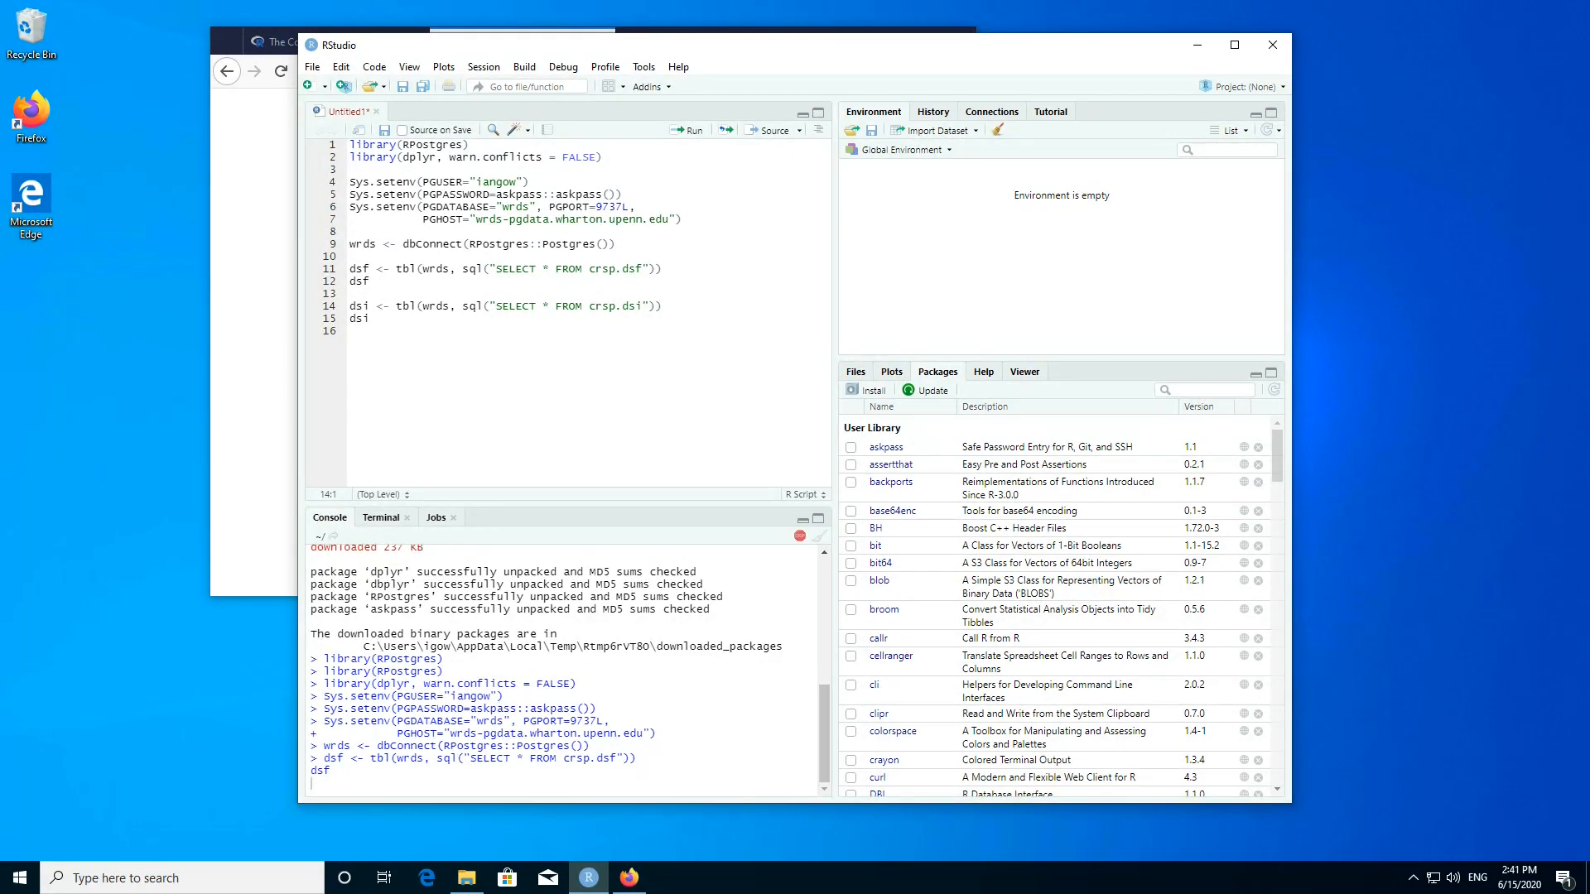
key("ctrl+Return")
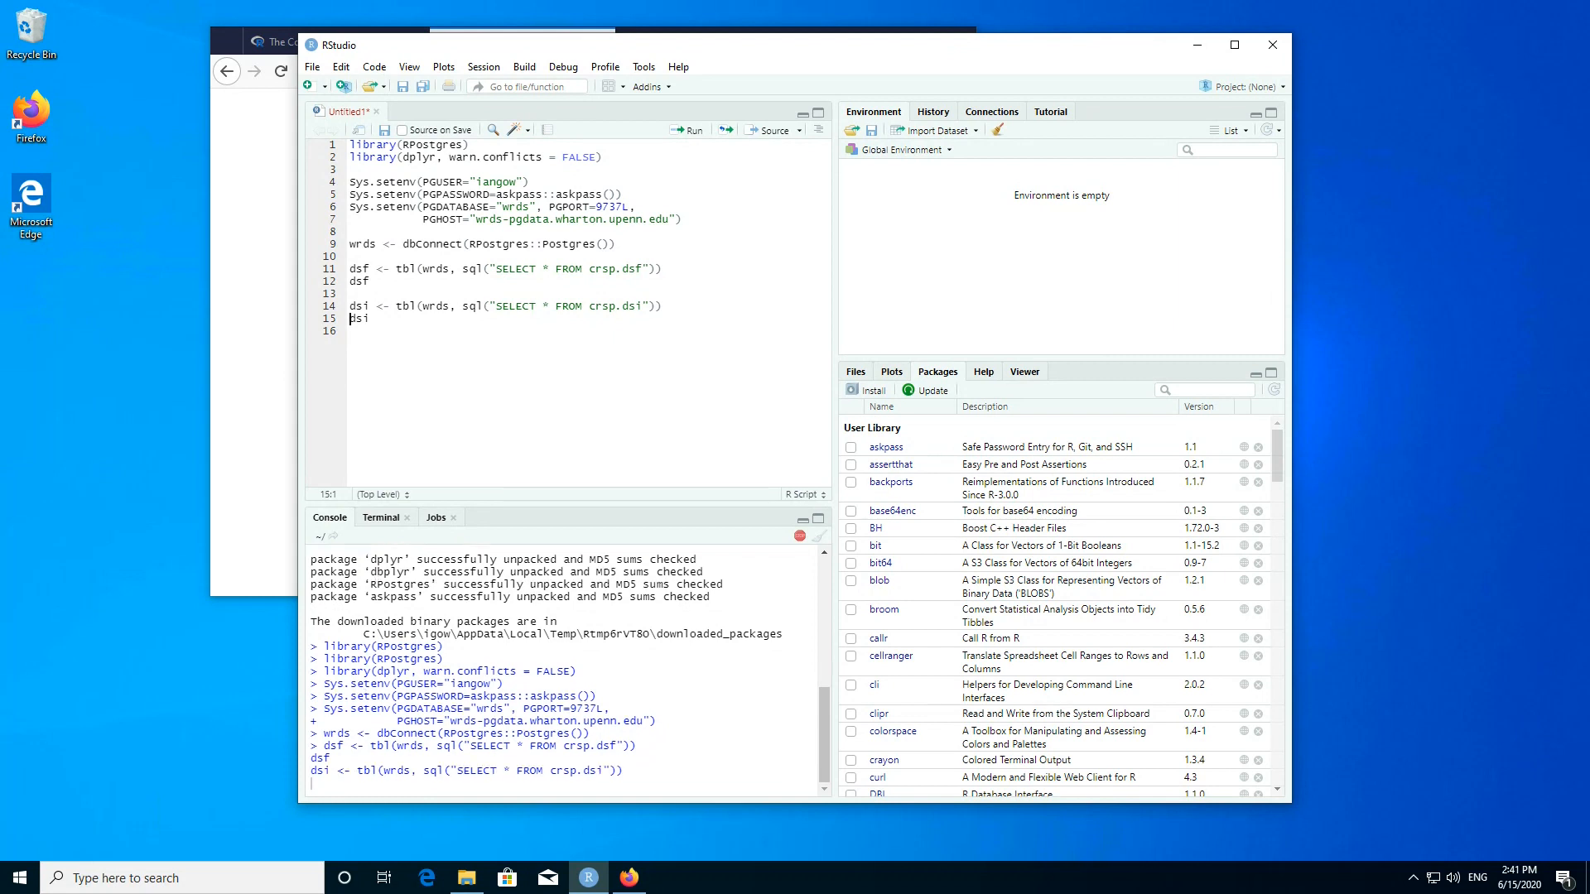
key("ctrl+Return")
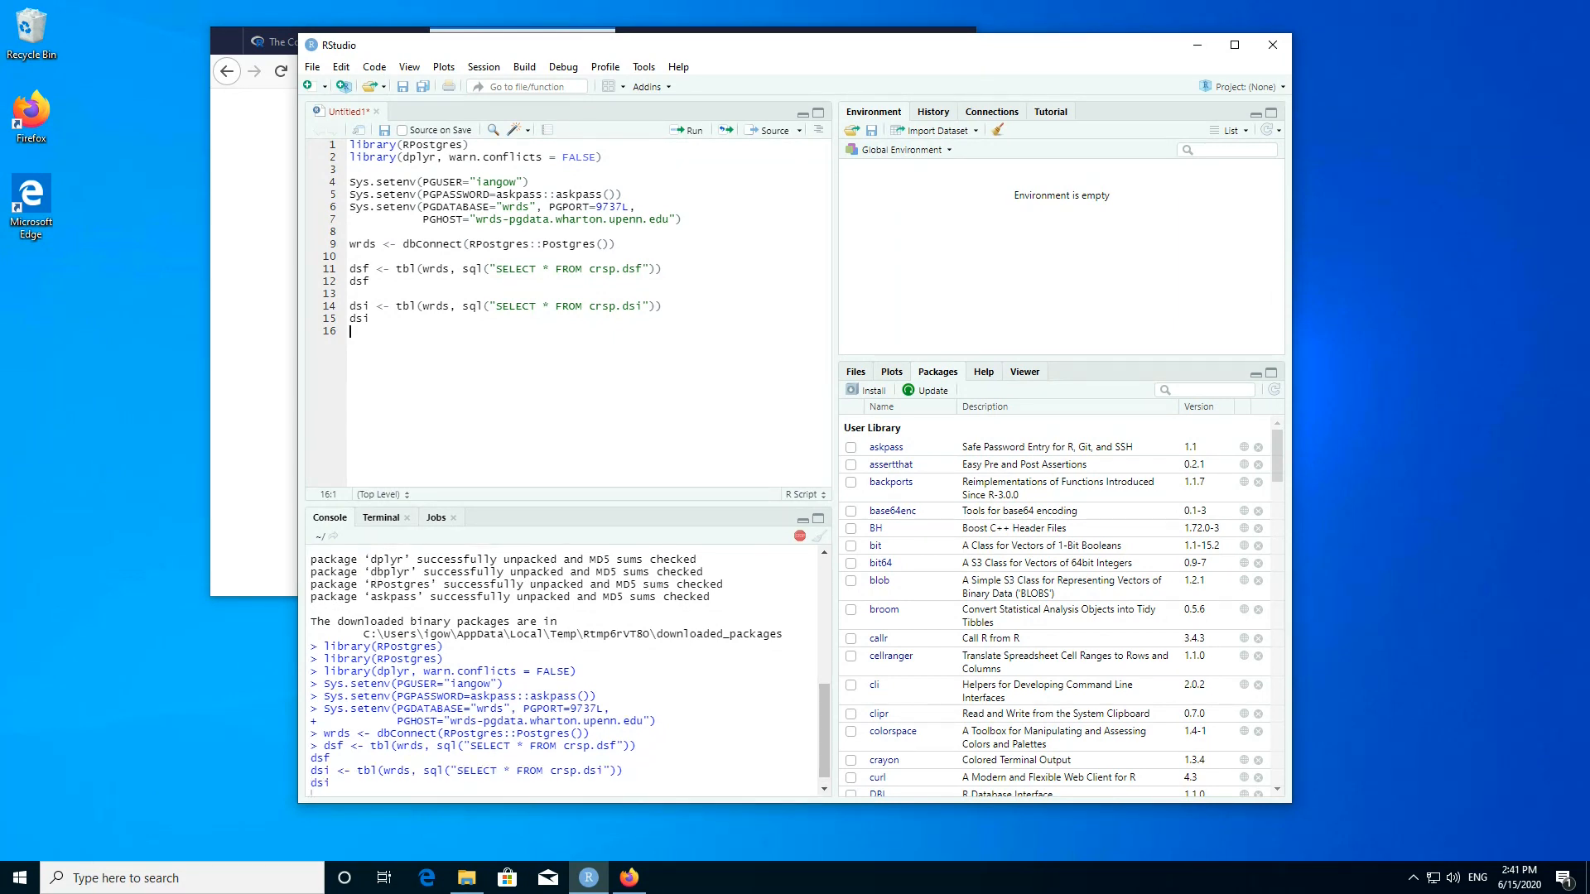